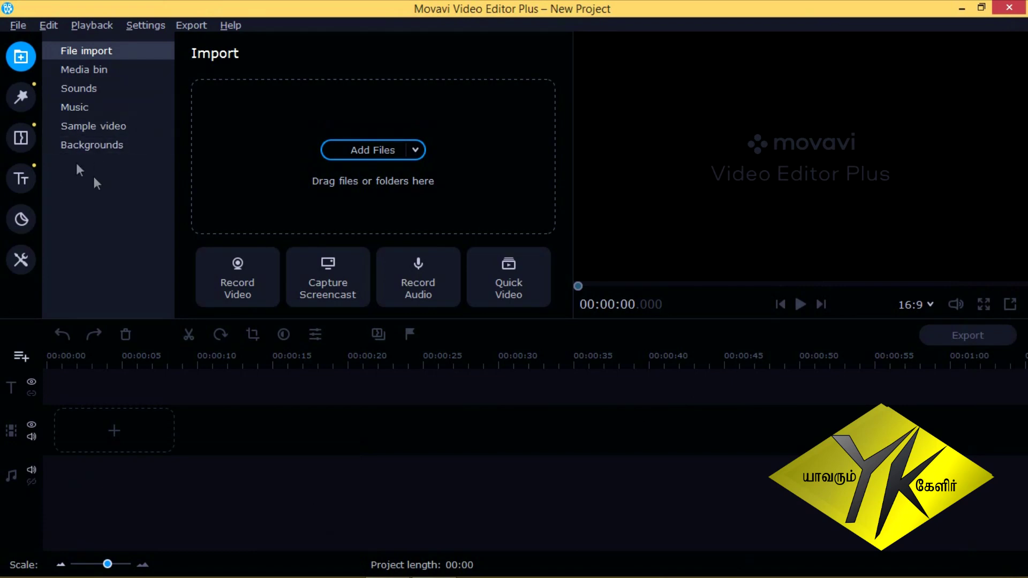
Browse the filters, including Blur, and the transitions in the Featured, Artistic, Blur, All and Blocks categories
{"action": "left_click", "coordinate": [25, 97]}
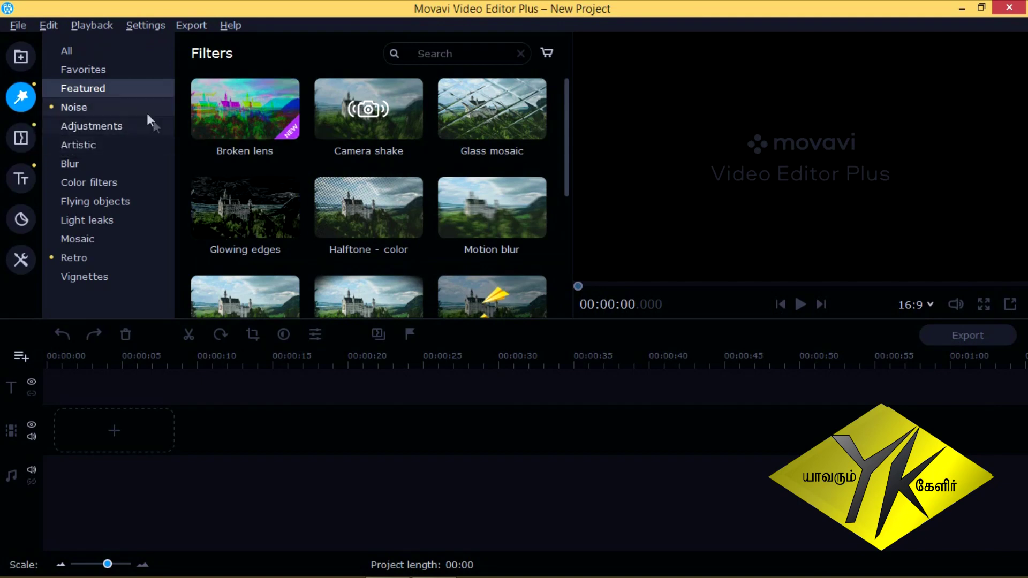
{"action": "left_click", "coordinate": [117, 162]}
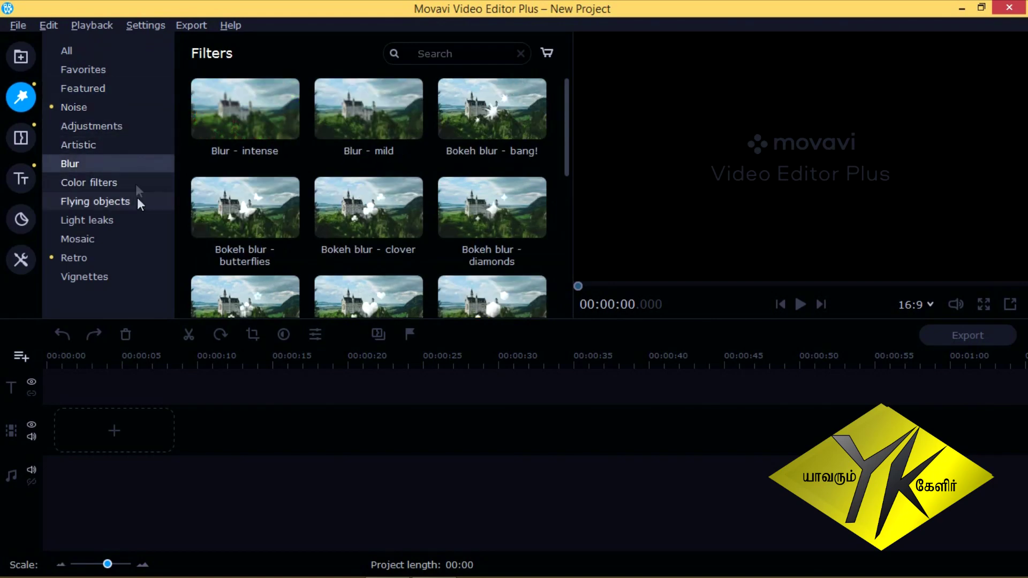
{"action": "left_click", "coordinate": [31, 140]}
{"action": "left_click", "coordinate": [257, 243]}
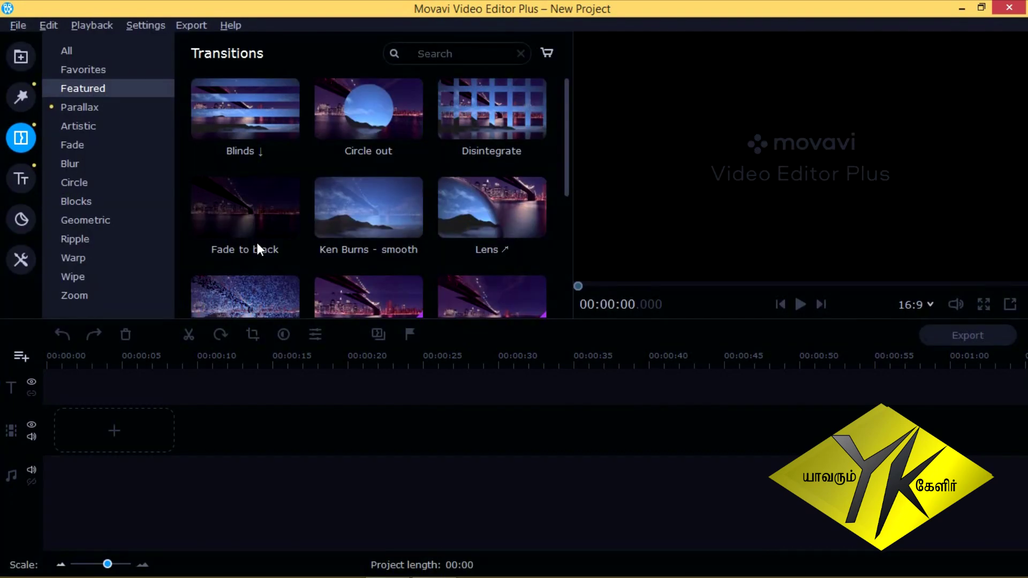
{"action": "left_click", "coordinate": [95, 126]}
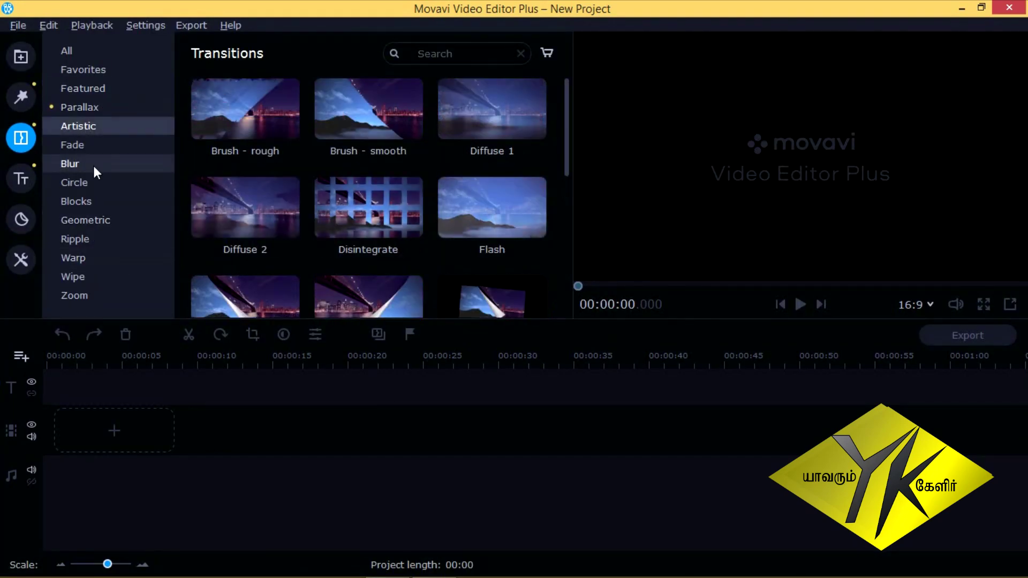
{"action": "left_click", "coordinate": [93, 164]}
{"action": "left_click", "coordinate": [94, 55]}
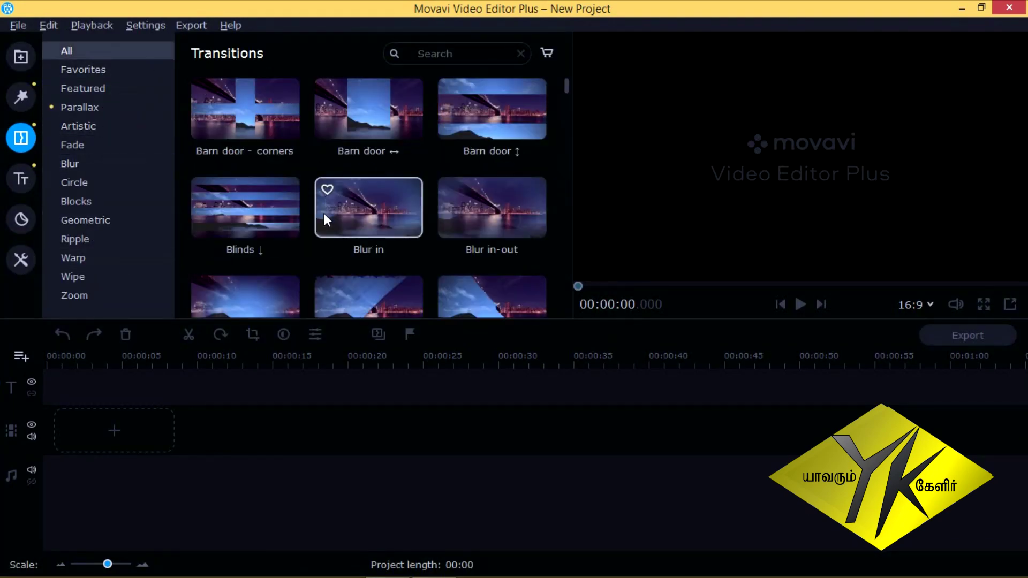
{"action": "scroll", "coordinate": [323, 213], "scroll_direction": "down", "scroll_amount": 1}
{"action": "left_click", "coordinate": [115, 201]}
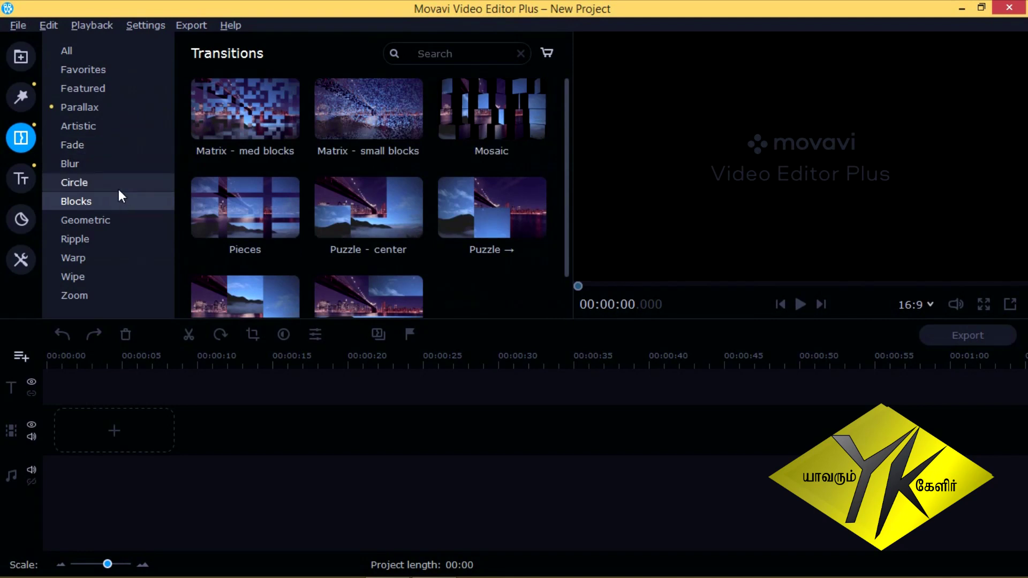
Look through the title templates, the stickers and the list of video editing tools
{"action": "left_click", "coordinate": [22, 180]}
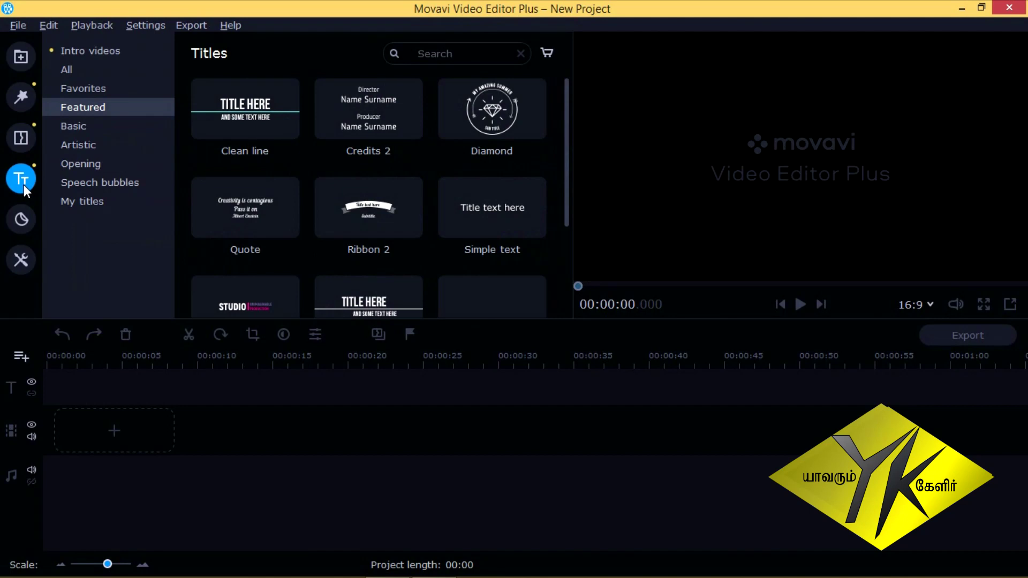
{"action": "left_click", "coordinate": [16, 213]}
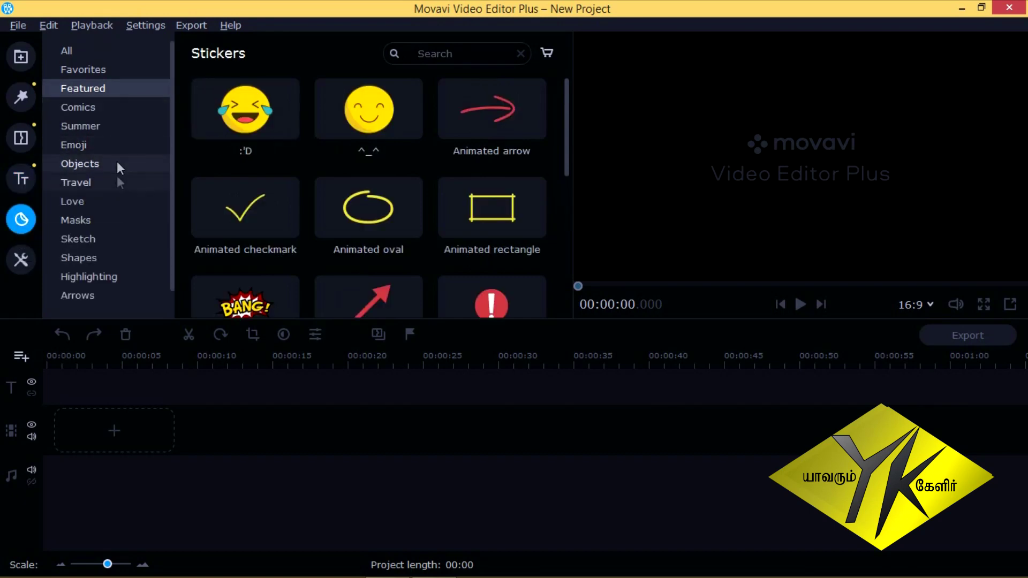
{"action": "left_click", "coordinate": [22, 261]}
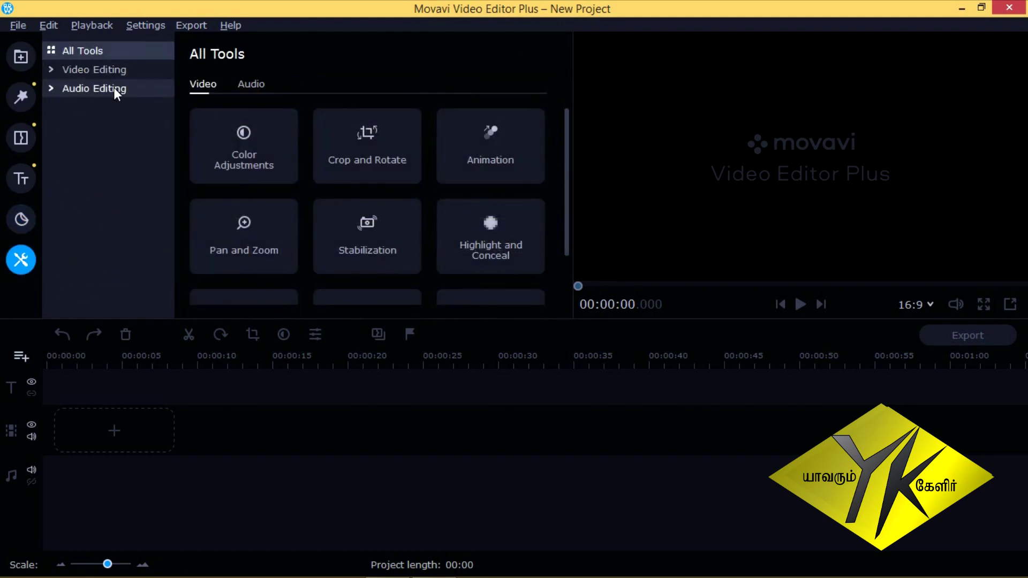
{"action": "left_click", "coordinate": [82, 70]}
{"action": "left_click", "coordinate": [52, 70]}
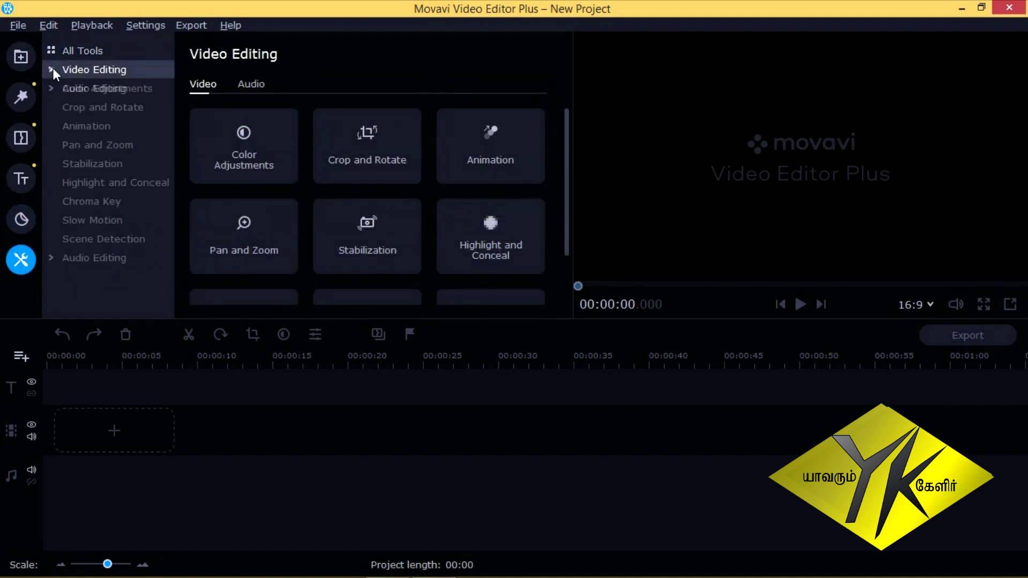
{"action": "left_click", "coordinate": [52, 67]}
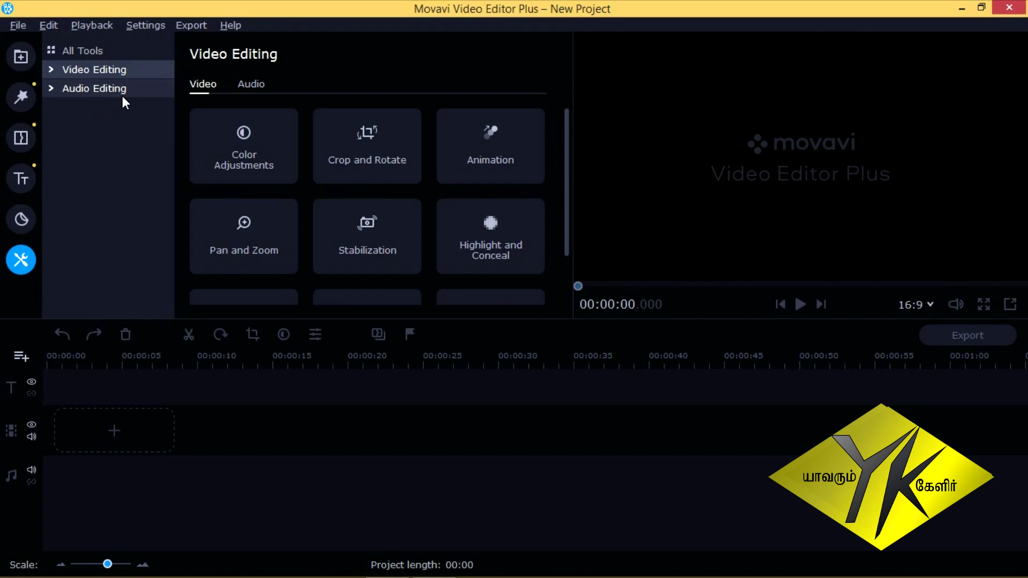
Import the YK 5 video from the Titles folder, place it at the start of the video track and play it
{"action": "left_click", "coordinate": [16, 58]}
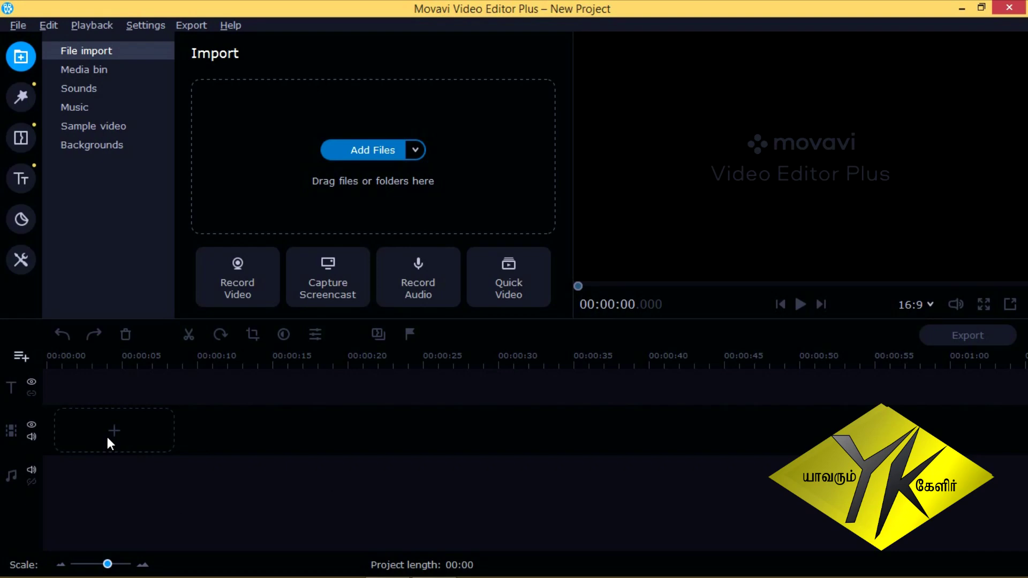
{"action": "left_click", "coordinate": [365, 150]}
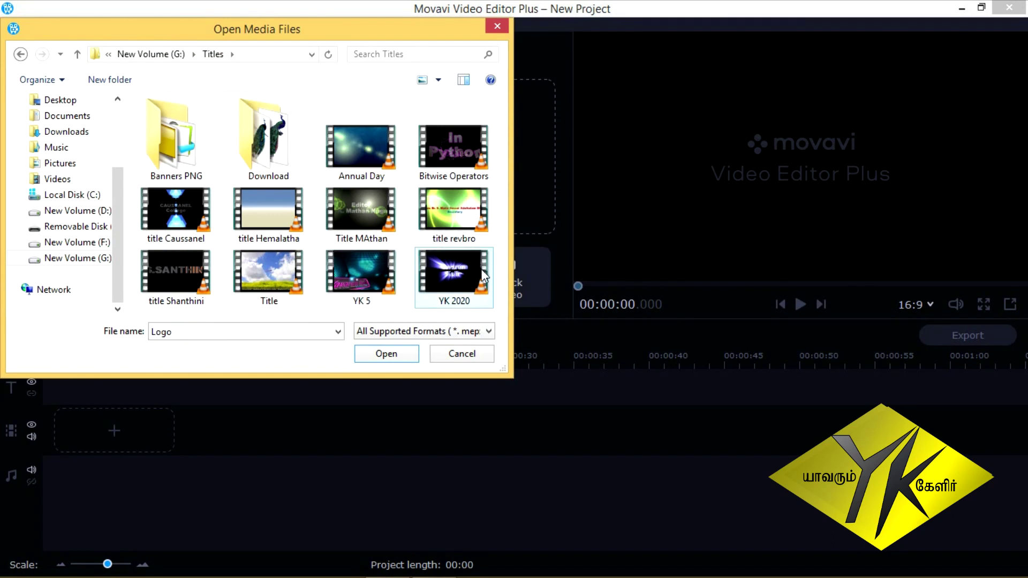
{"action": "left_click", "coordinate": [452, 276]}
{"action": "left_click", "coordinate": [368, 289]}
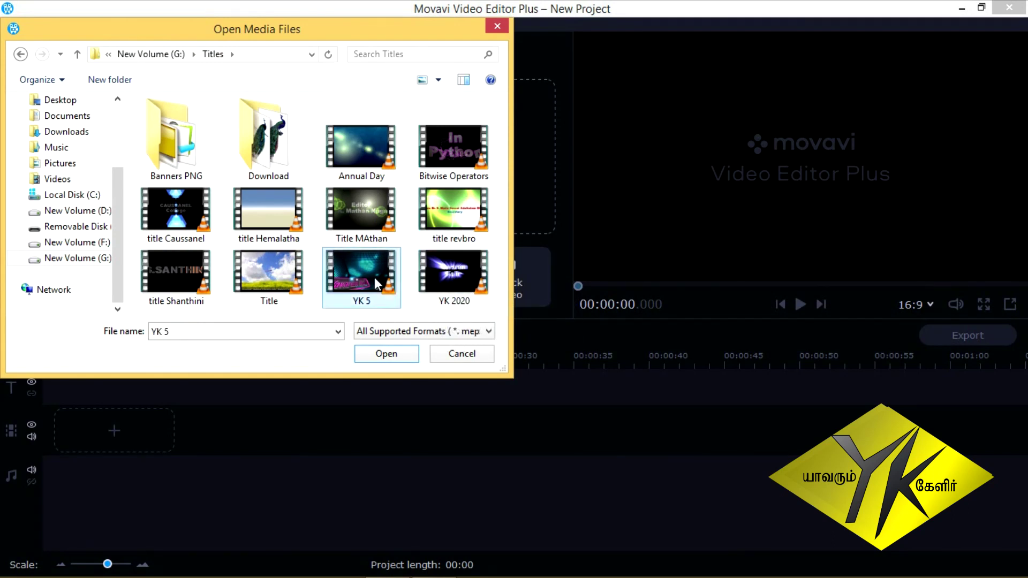
{"action": "left_click", "coordinate": [395, 358]}
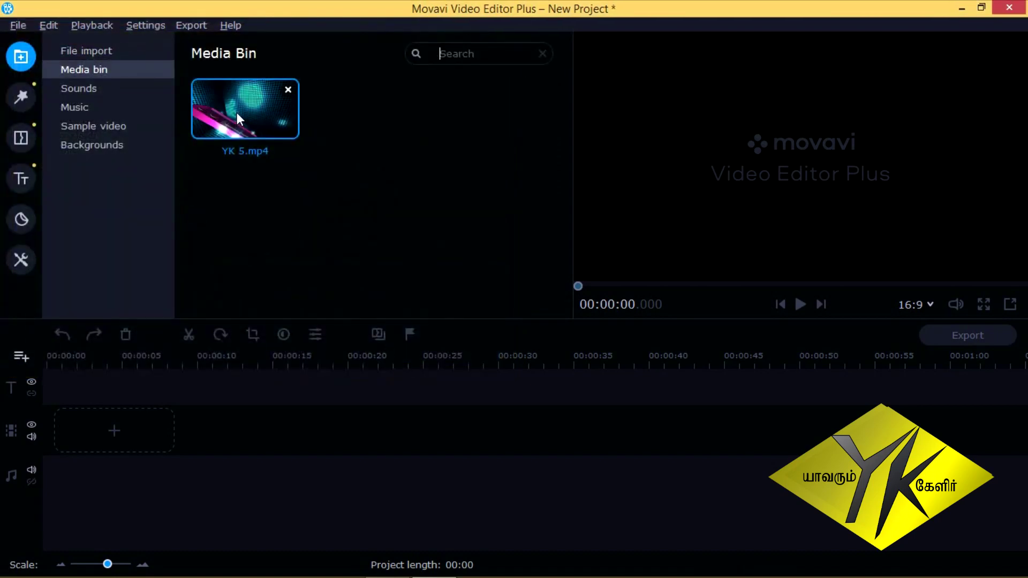
{"action": "left_click_drag", "start_coordinate": [248, 112], "coordinate": [60, 424]}
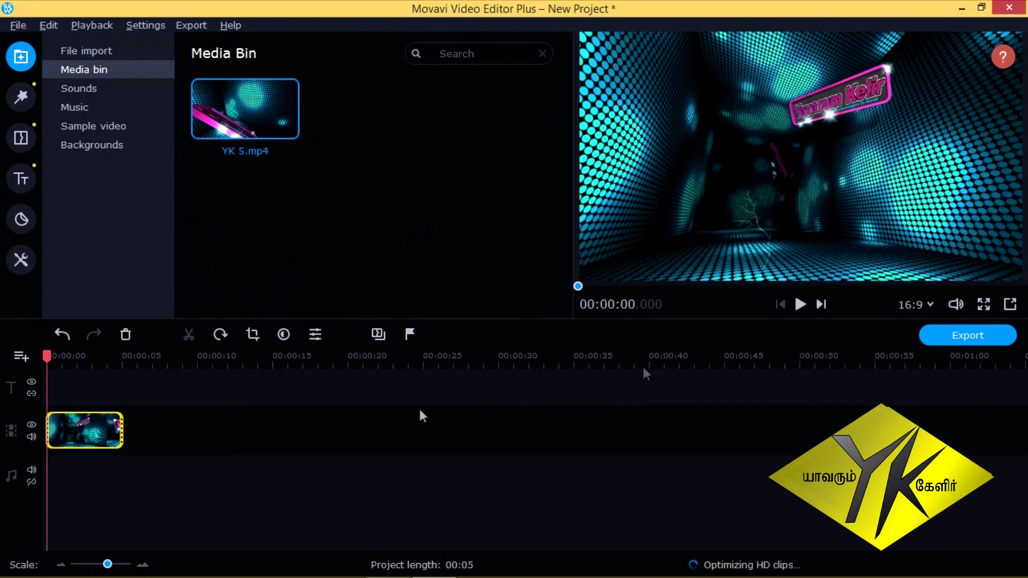
{"action": "left_click", "coordinate": [797, 305]}
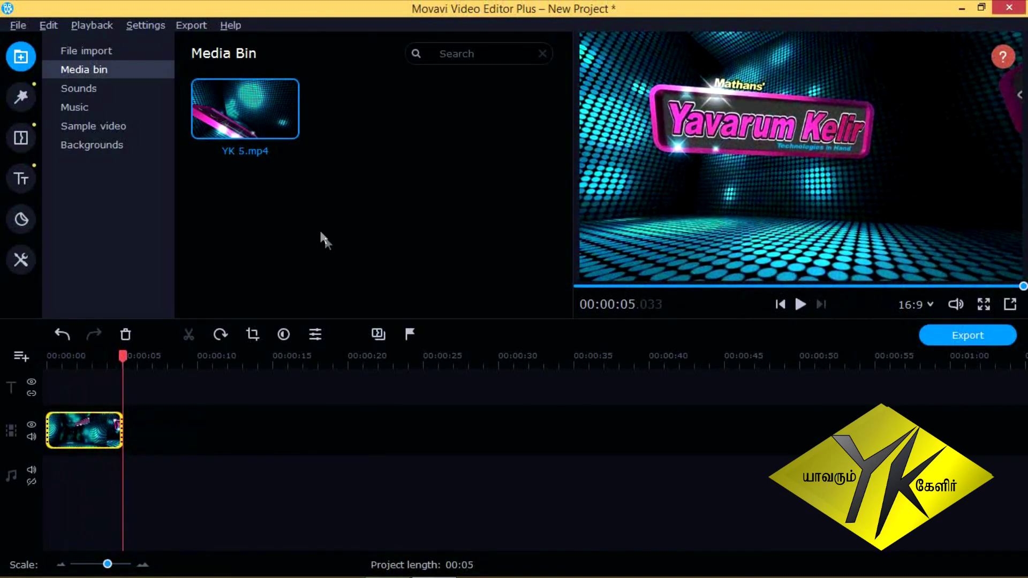
Add the Main Video file from the work videos > Video Editing folder on New Volume (G:) to the media bin
{"action": "right_click", "coordinate": [332, 159]}
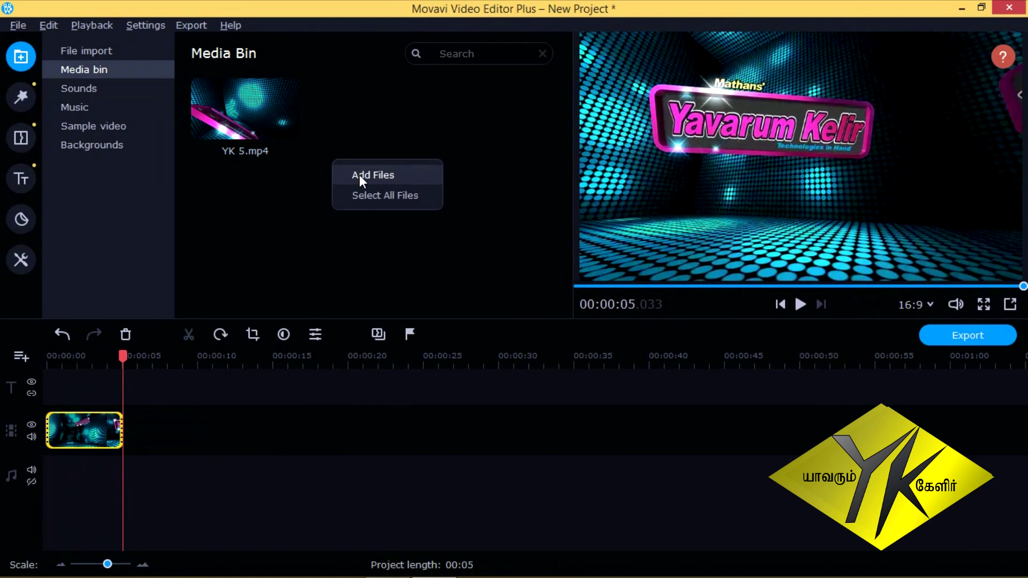
{"action": "right_click", "coordinate": [282, 196]}
{"action": "left_click", "coordinate": [300, 212]}
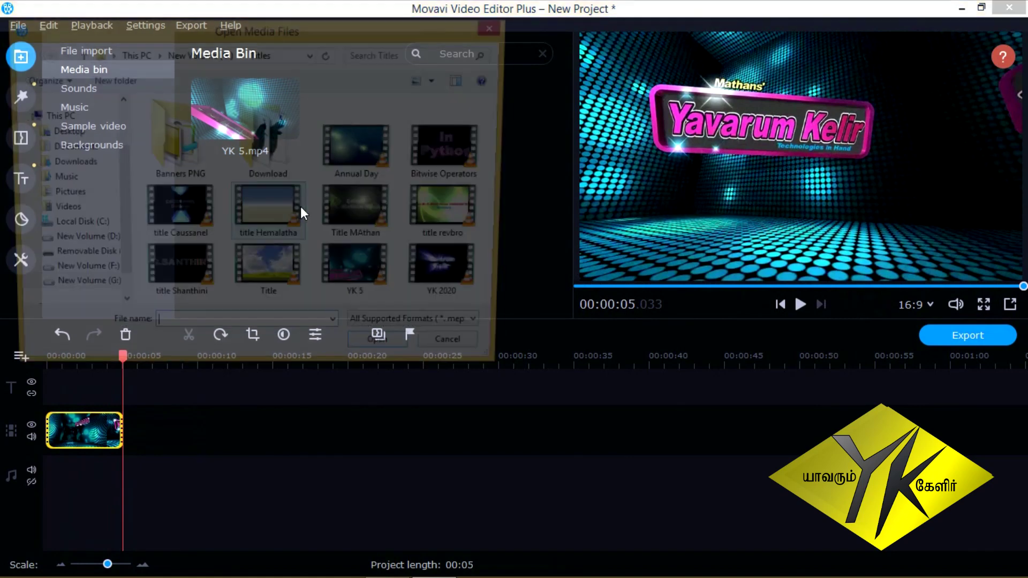
{"action": "left_click", "coordinate": [165, 55]}
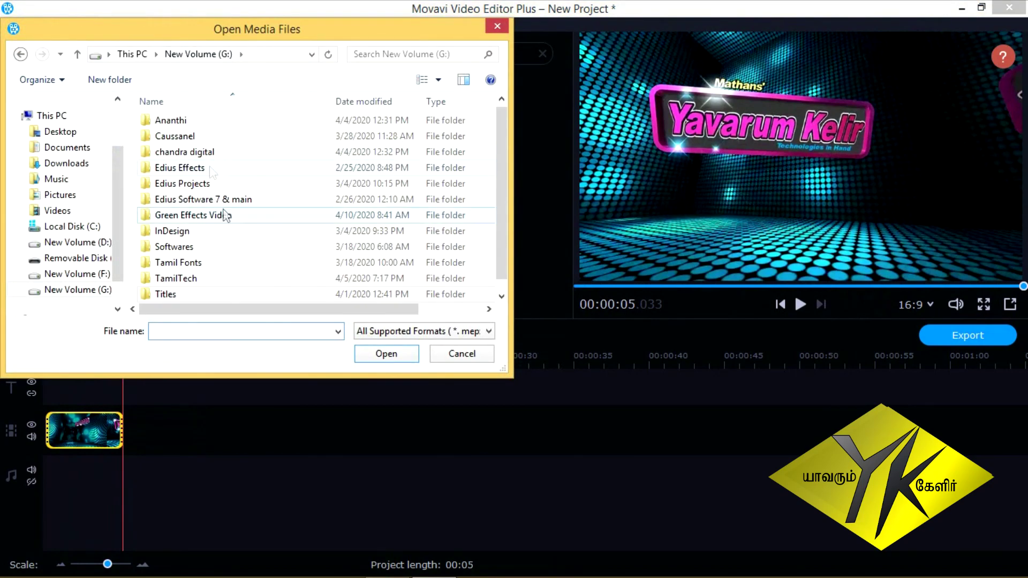
{"action": "scroll", "coordinate": [211, 264], "scroll_direction": "down", "scroll_amount": 1}
{"action": "double_click", "coordinate": [203, 295]}
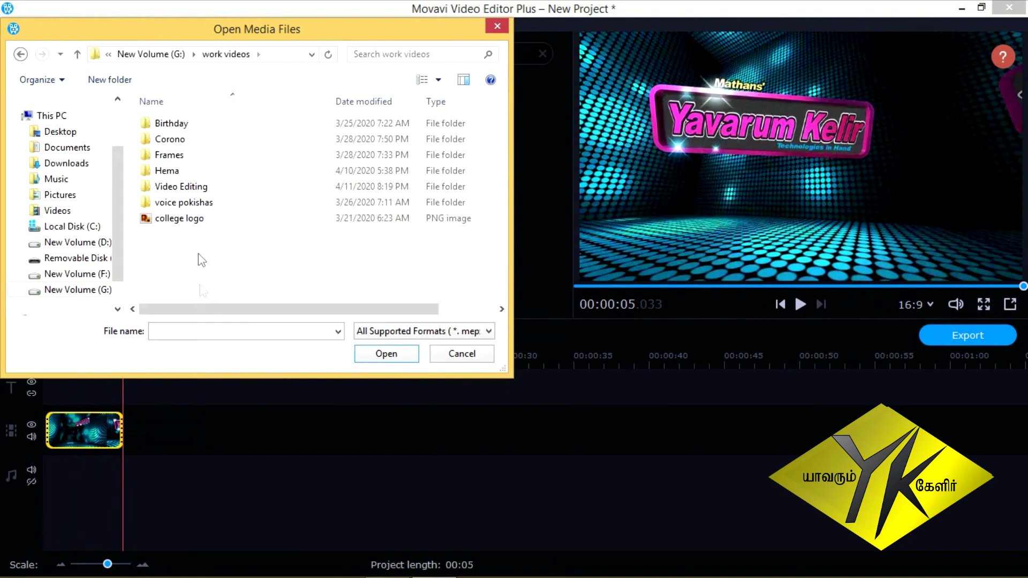
{"action": "double_click", "coordinate": [178, 188]}
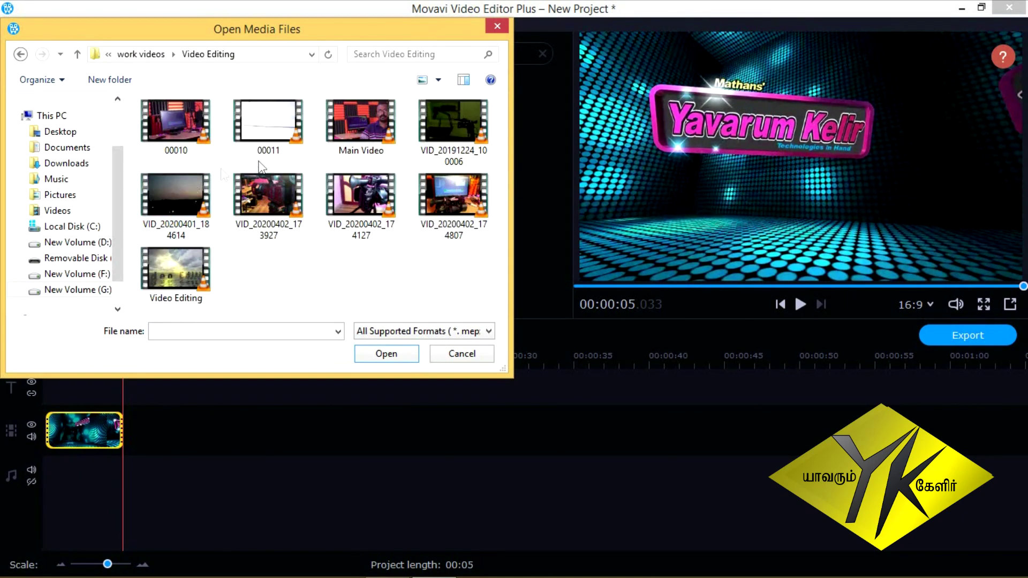
{"action": "double_click", "coordinate": [370, 116]}
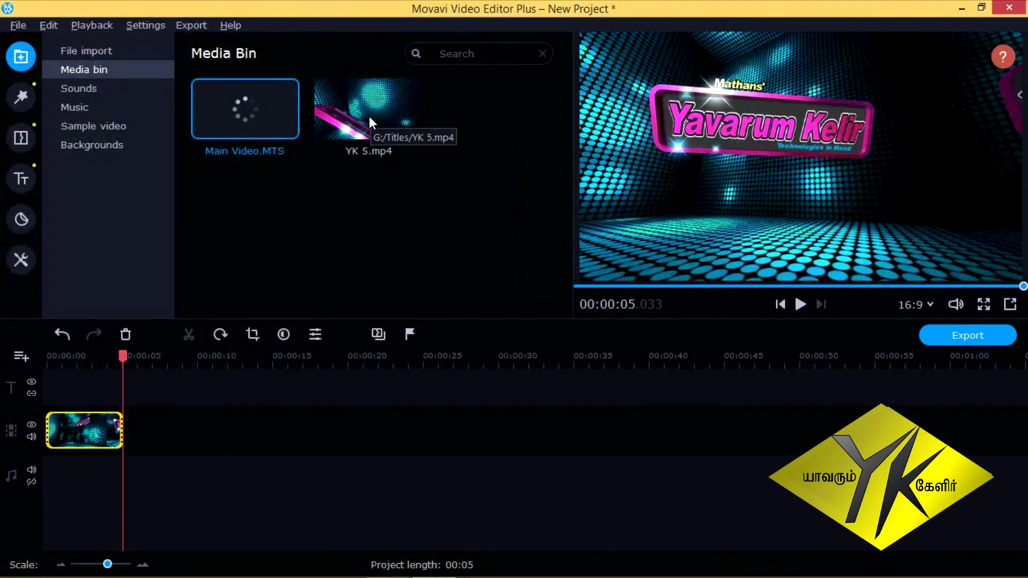
Place Main Video.MTS after the YK 5 clip on the video track and delete it from the timeline again
{"action": "mouse_move", "coordinate": [251, 114]}
{"action": "left_mouse_down"}
{"action": "mouse_move", "coordinate": [249, 240]}
{"action": "mouse_move", "coordinate": [129, 426]}
{"action": "left_mouse_up"}
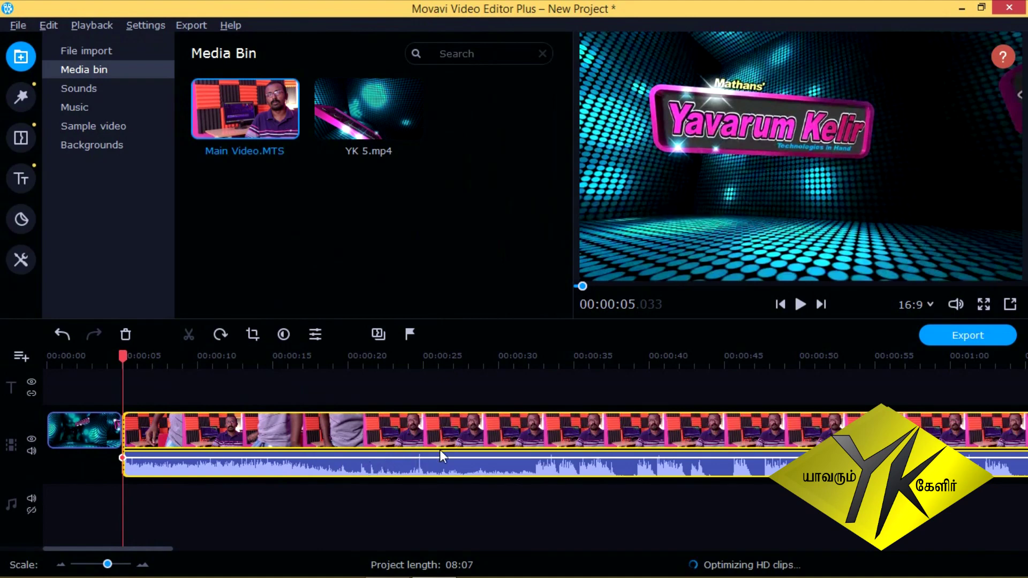
{"action": "left_click", "coordinate": [440, 426]}
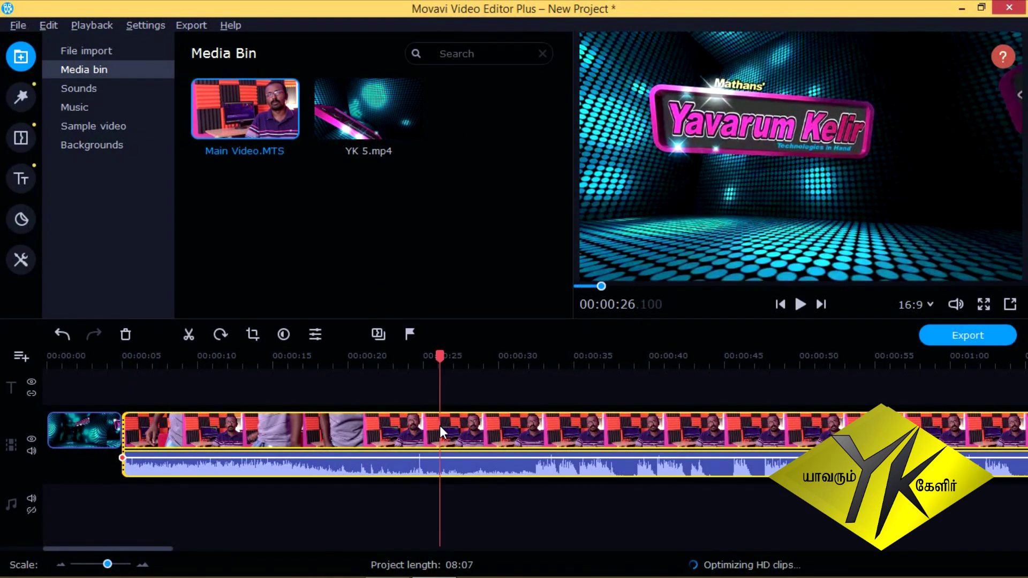
{"action": "key", "text": "Delete"}
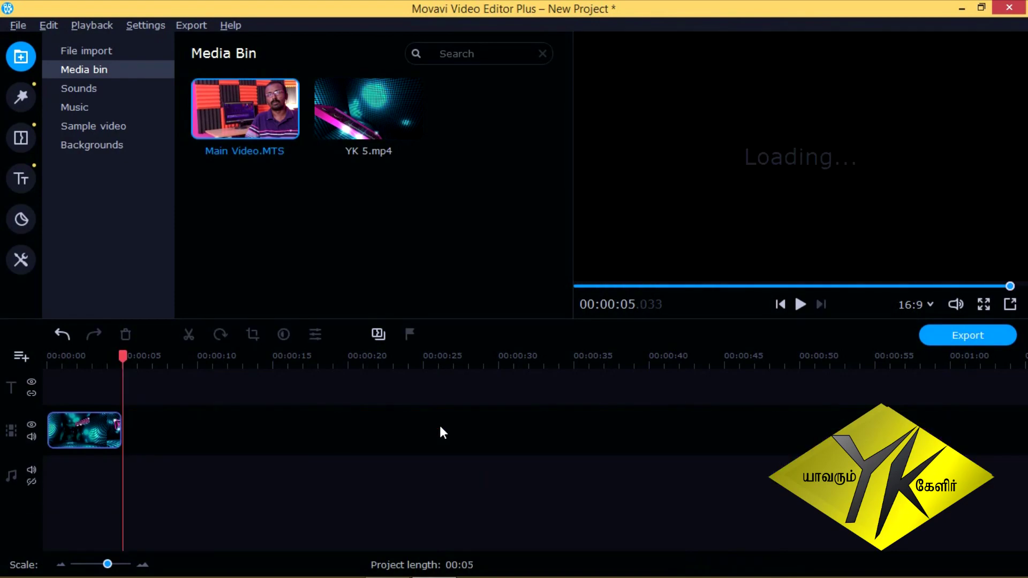
Import VID_20200402_174127 from the Video Editing folder and place it directly after the YK 5 clip on the video track
{"action": "right_click", "coordinate": [317, 179]}
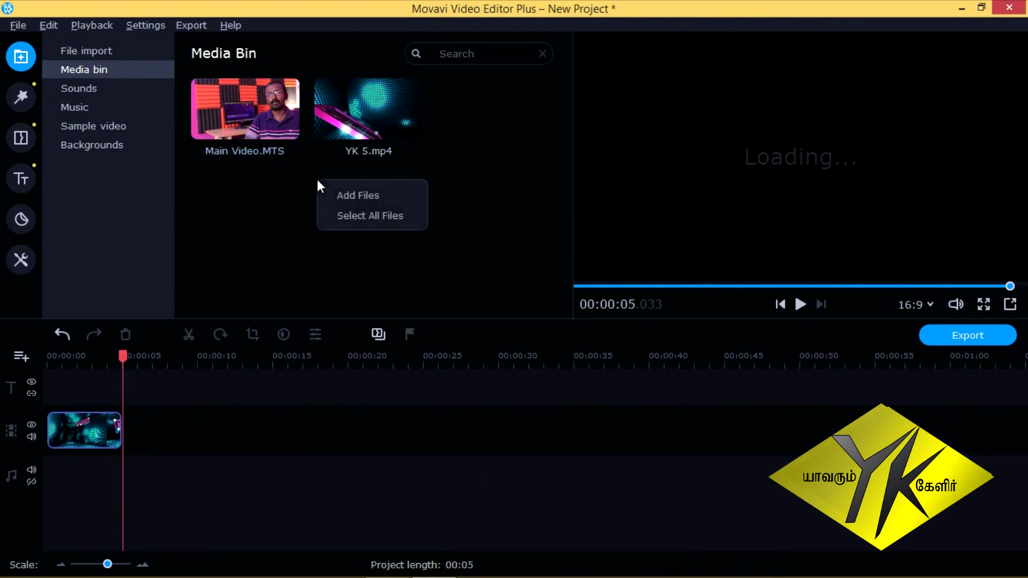
{"action": "left_click", "coordinate": [345, 196]}
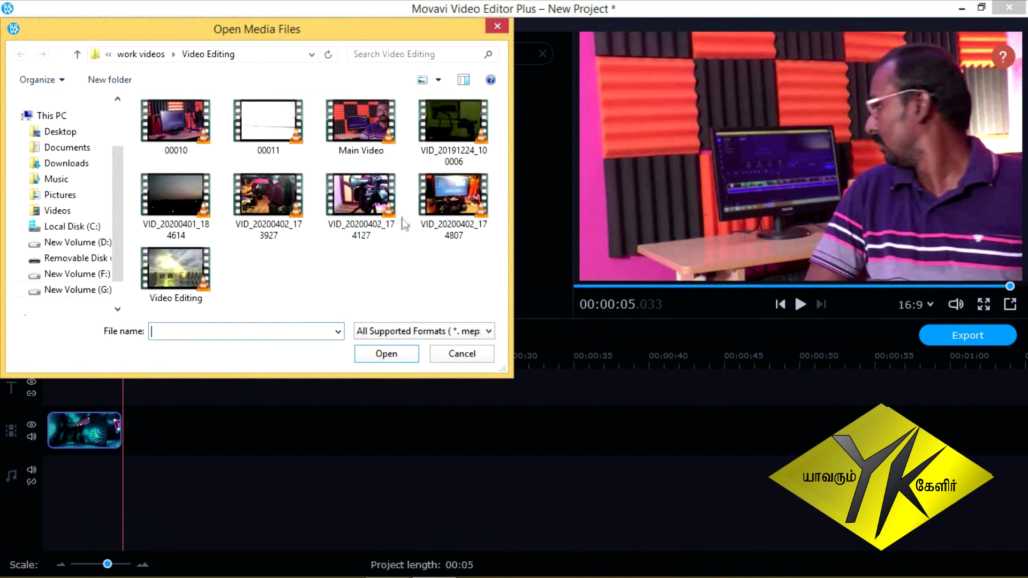
{"action": "left_click", "coordinate": [345, 198]}
{"action": "left_click", "coordinate": [407, 351]}
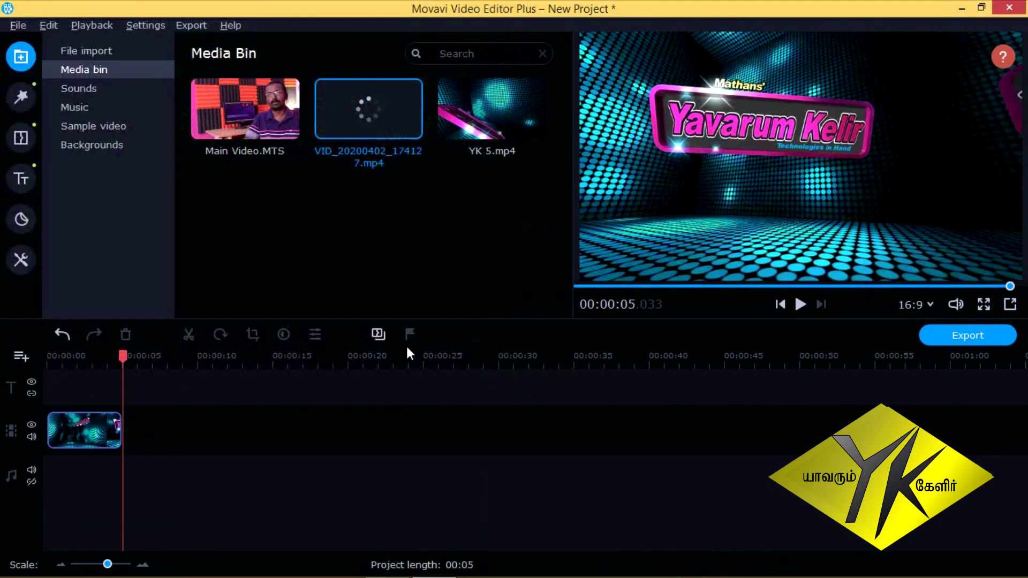
{"action": "left_click_drag", "start_coordinate": [383, 108], "coordinate": [148, 413]}
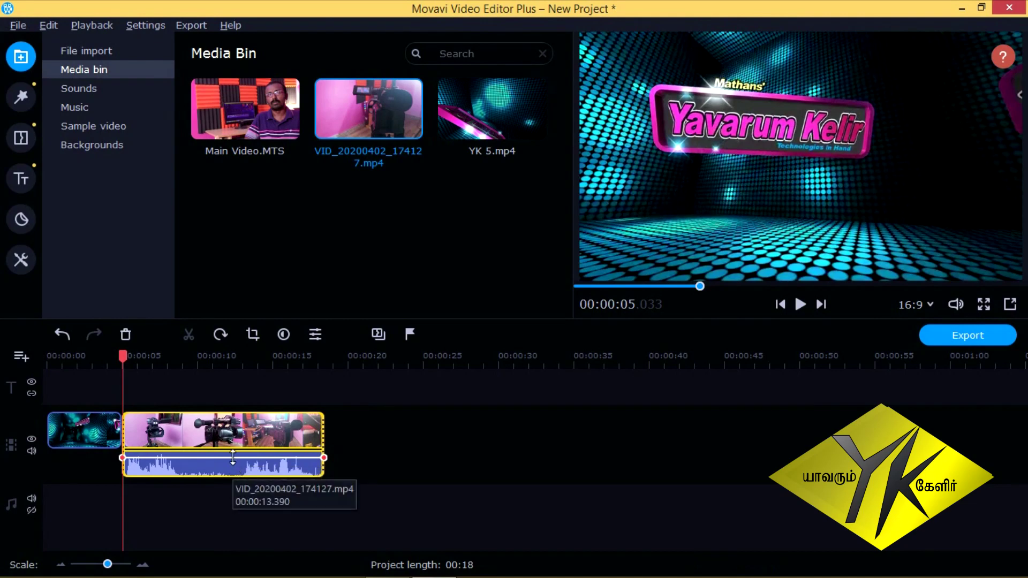
Set the audio volume of the VID_20200402_174127 clip to 167% and move the playhead to 00:00:11.350
{"action": "mouse_move", "coordinate": [233, 458]}
{"action": "left_mouse_down"}
{"action": "mouse_move", "coordinate": [233, 470]}
{"action": "mouse_move", "coordinate": [242, 458]}
{"action": "left_mouse_up"}
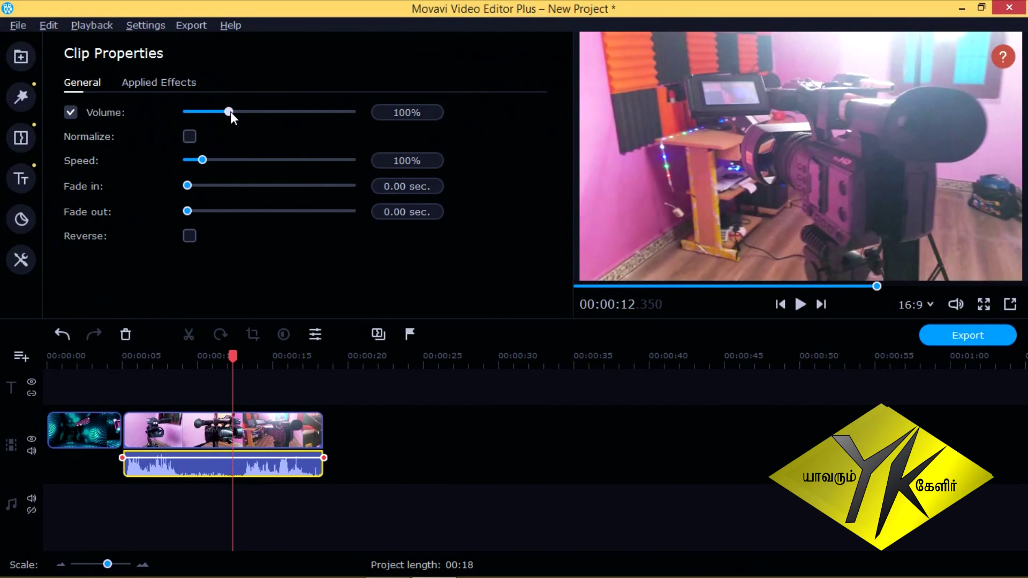
{"action": "left_click_drag", "start_coordinate": [234, 113], "coordinate": [239, 114]}
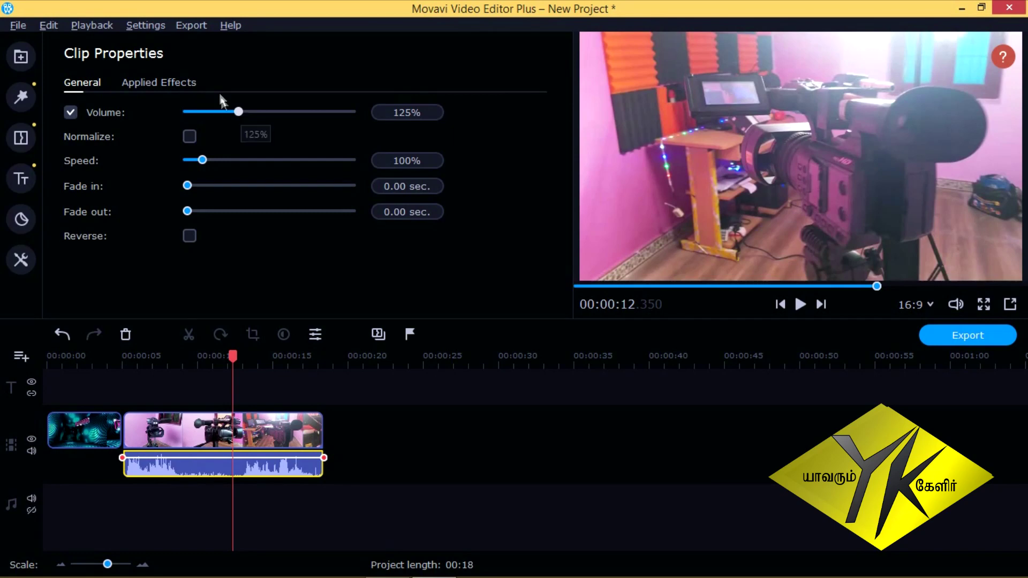
{"action": "left_click_drag", "start_coordinate": [239, 111], "coordinate": [359, 113]}
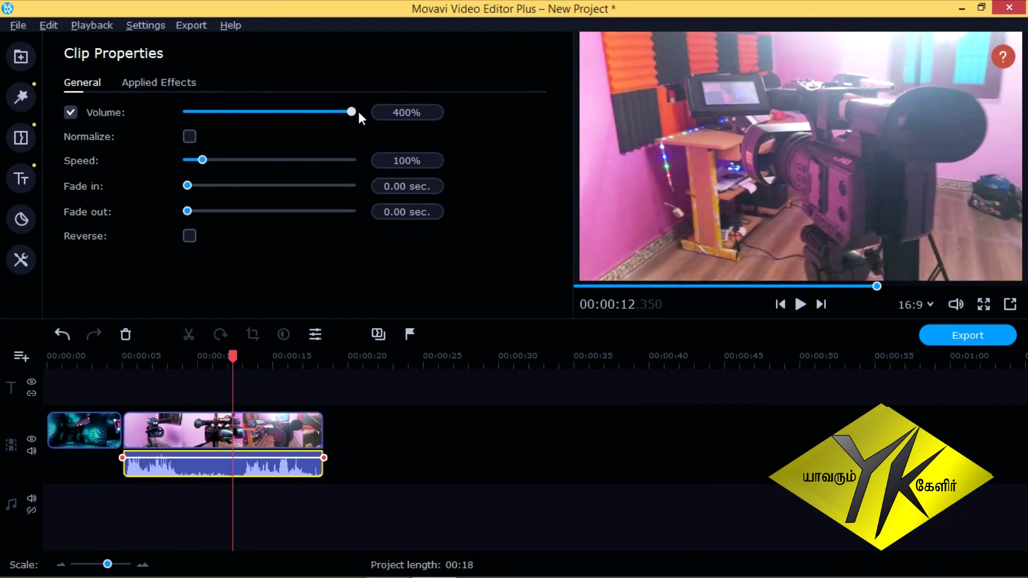
{"action": "left_click_drag", "start_coordinate": [353, 112], "coordinate": [256, 112]}
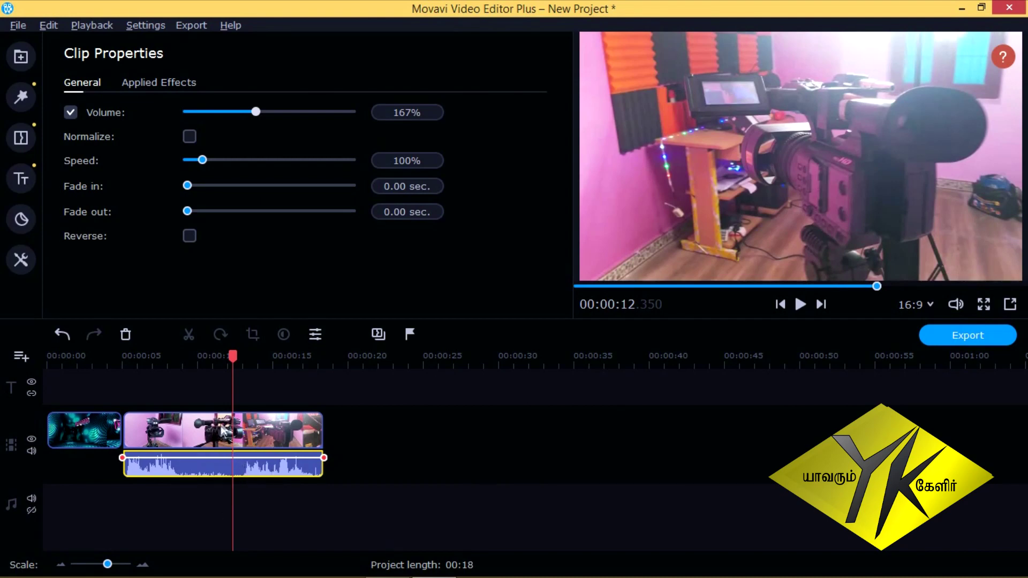
{"action": "left_click", "coordinate": [202, 388]}
{"action": "left_click", "coordinate": [217, 360]}
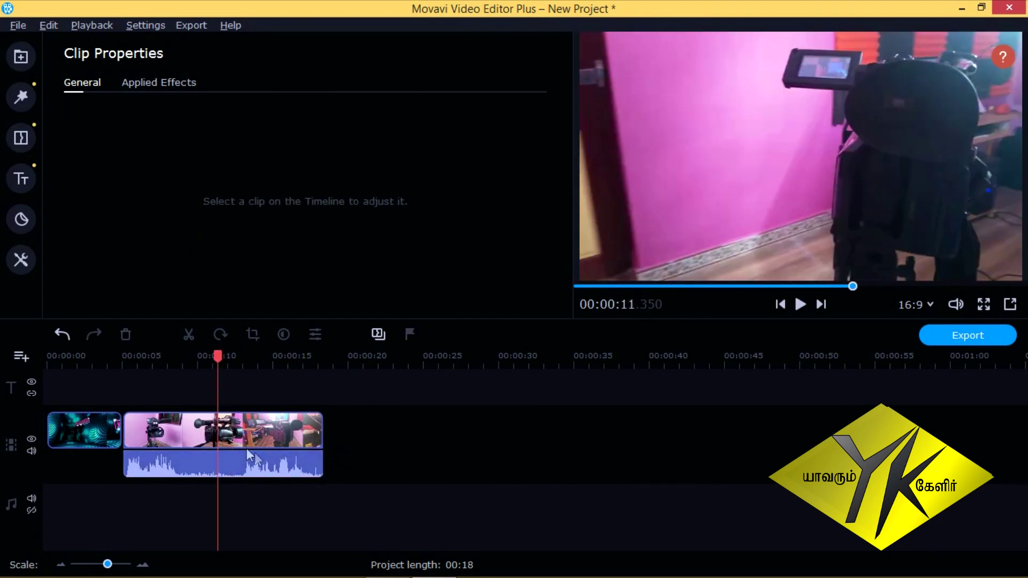
Split the VID_20200402_174127 clip on the video track at 00:00:11.200
{"action": "left_click", "coordinate": [218, 430]}
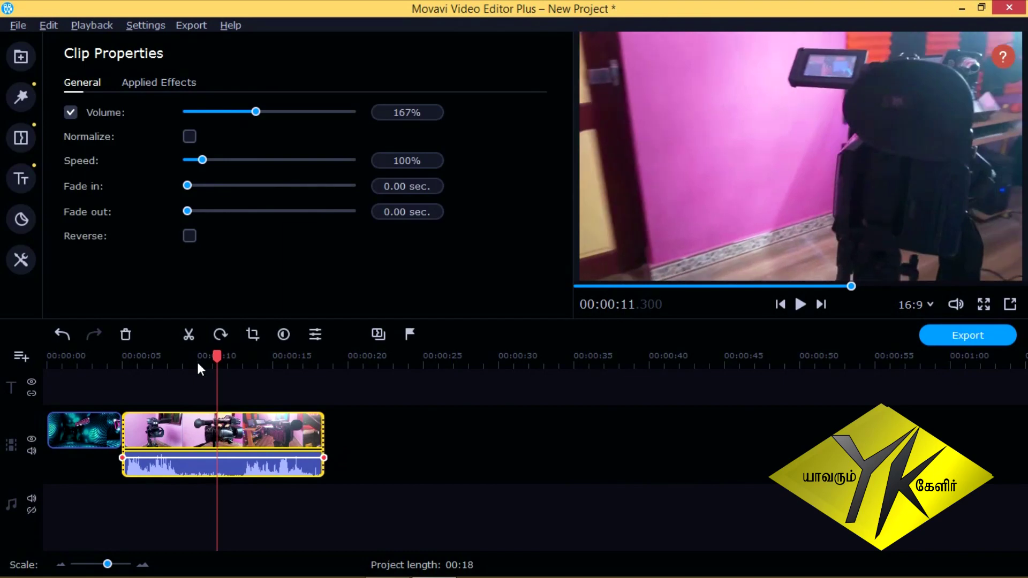
{"action": "left_click", "coordinate": [225, 390]}
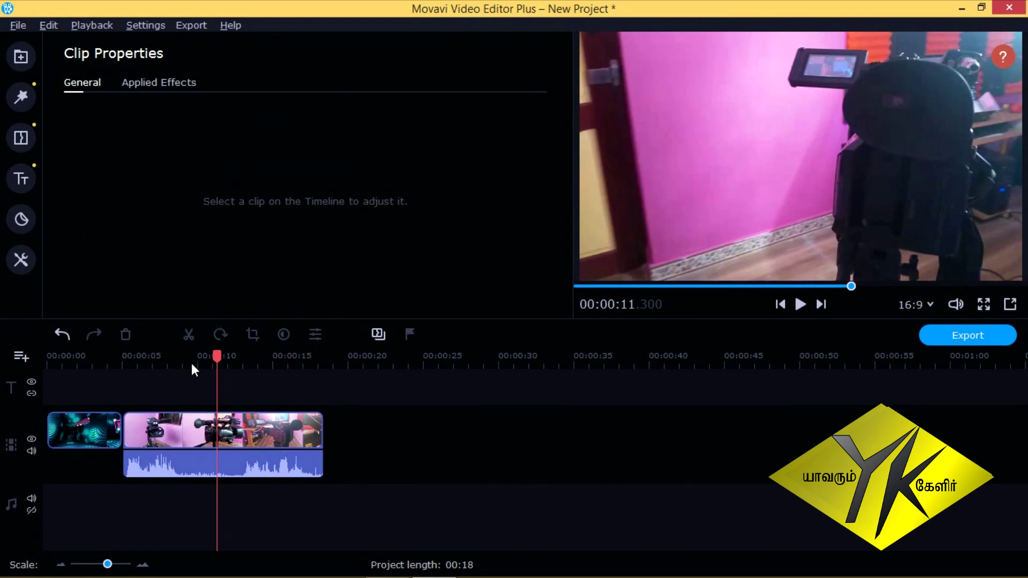
{"action": "left_click", "coordinate": [217, 429]}
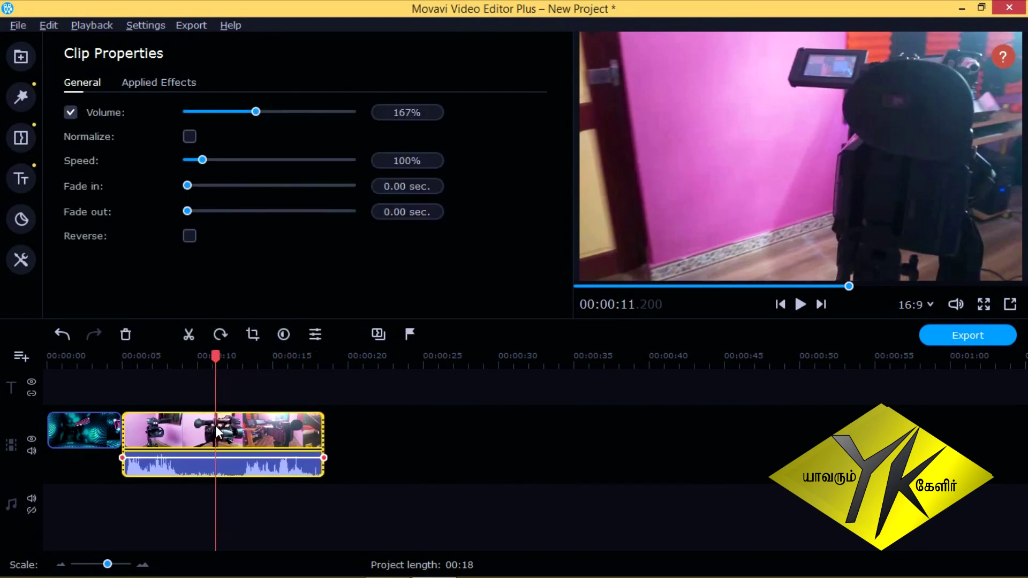
{"action": "left_click", "coordinate": [188, 333]}
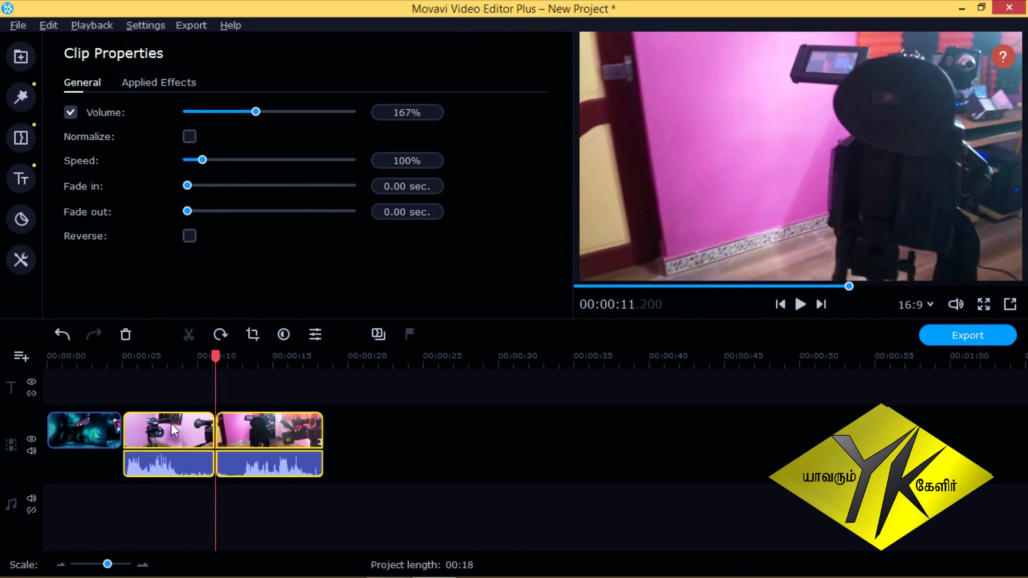
Trim the end of the second VID_20200402_174127 segment back to about 00:00:14.373 on the timeline
{"action": "left_click_drag", "start_coordinate": [236, 427], "coordinate": [313, 439]}
{"action": "left_click", "coordinate": [300, 437]}
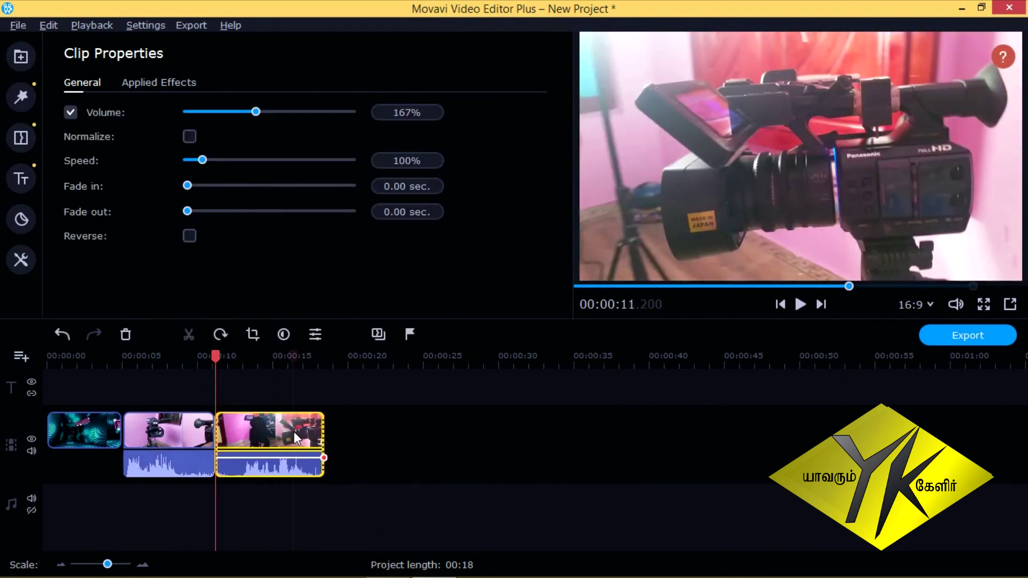
{"action": "left_click", "coordinate": [288, 428]}
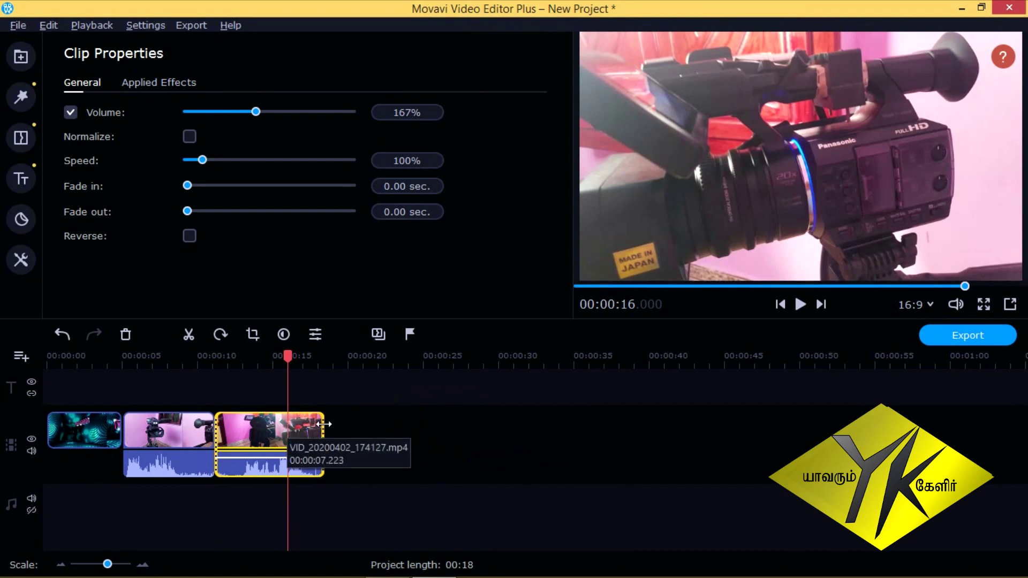
{"action": "left_click", "coordinate": [231, 435]}
{"action": "left_click_drag", "start_coordinate": [323, 432], "coordinate": [292, 430]}
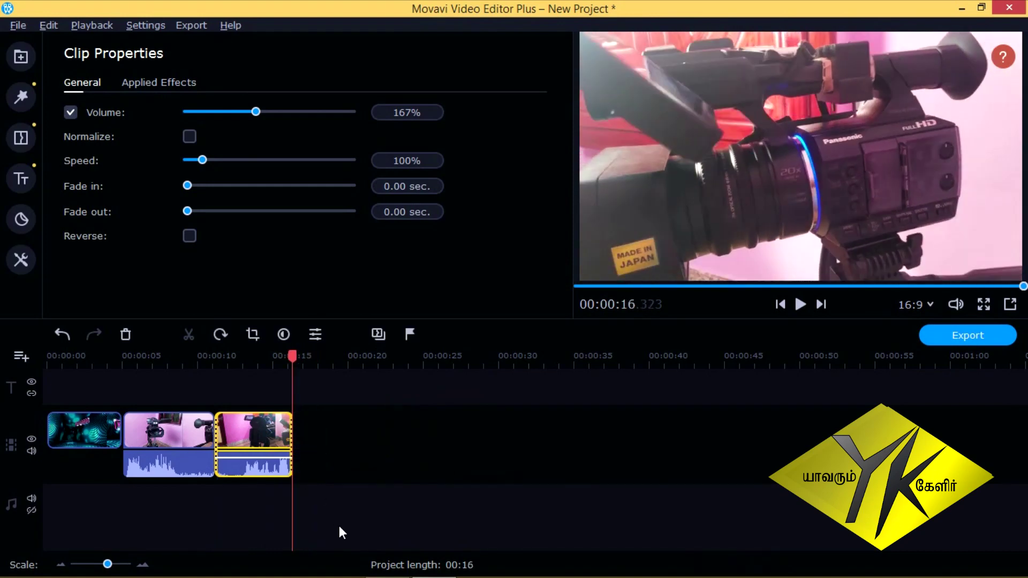
{"action": "left_click_drag", "start_coordinate": [292, 428], "coordinate": [267, 428]}
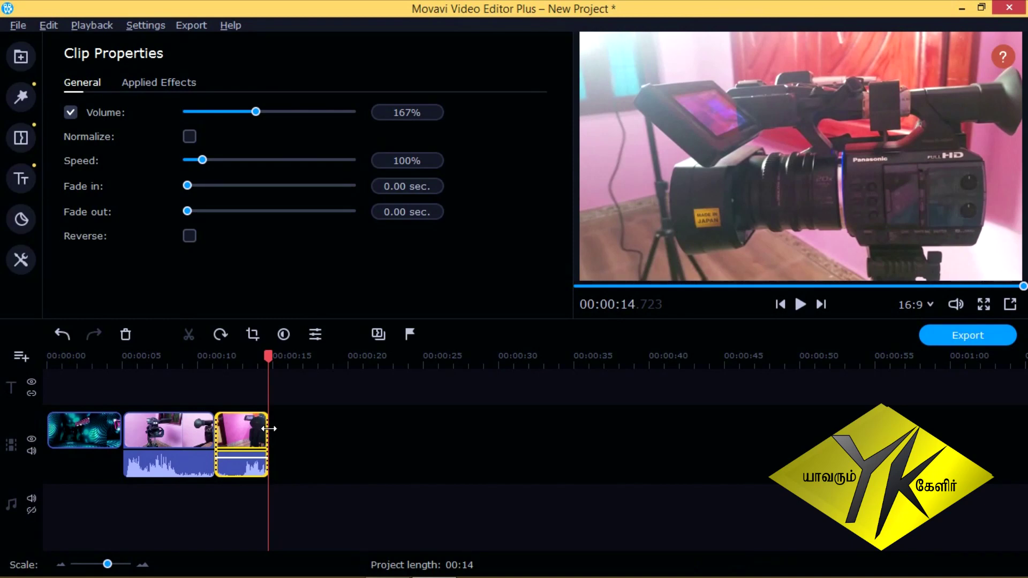
{"action": "left_click_drag", "start_coordinate": [269, 428], "coordinate": [262, 431]}
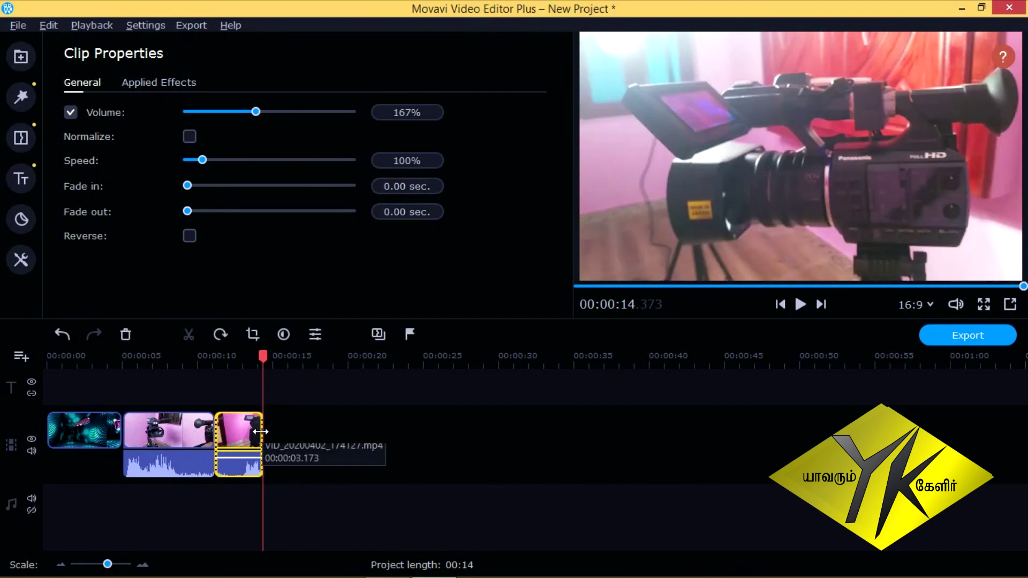
{"action": "left_click", "coordinate": [356, 440]}
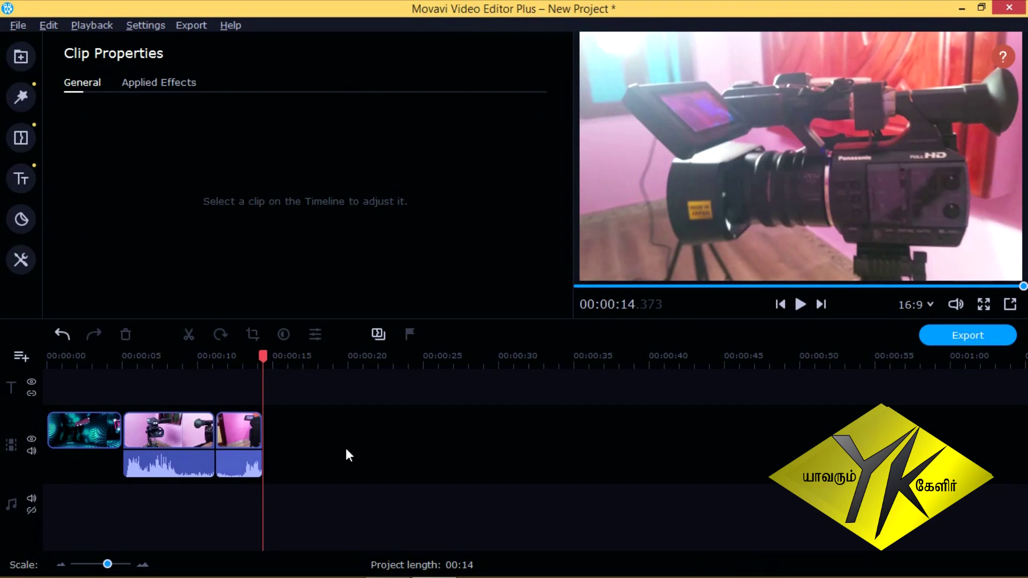
Add YK 5.mp4 from the media bin as an overlay above the first VID_20200402_174127 segment, starting at about 00:00:05.933
{"action": "left_click", "coordinate": [21, 56]}
{"action": "left_click", "coordinate": [465, 133]}
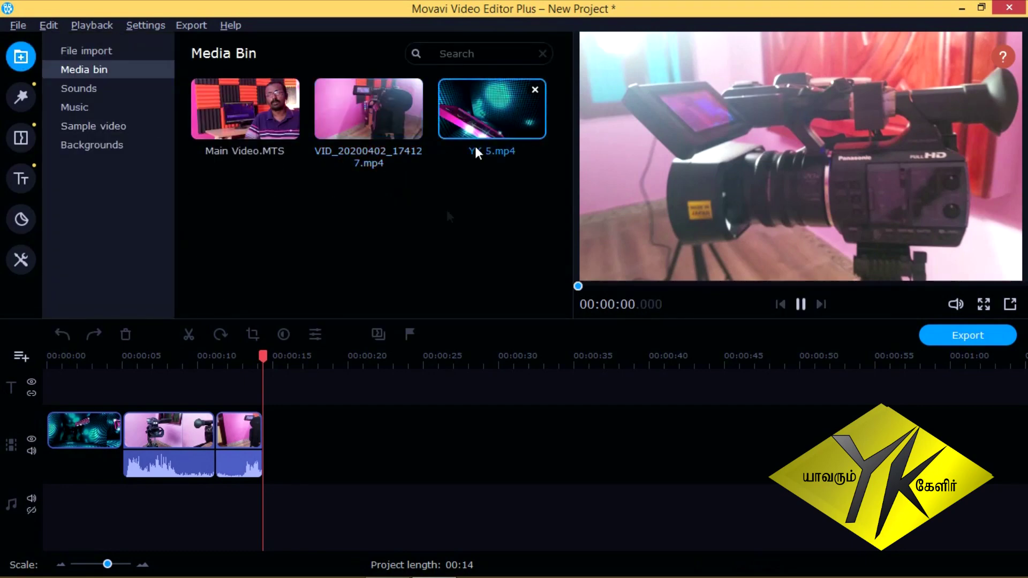
{"action": "left_click_drag", "start_coordinate": [471, 135], "coordinate": [397, 382]}
{"action": "left_click_drag", "start_coordinate": [368, 328], "coordinate": [184, 425]}
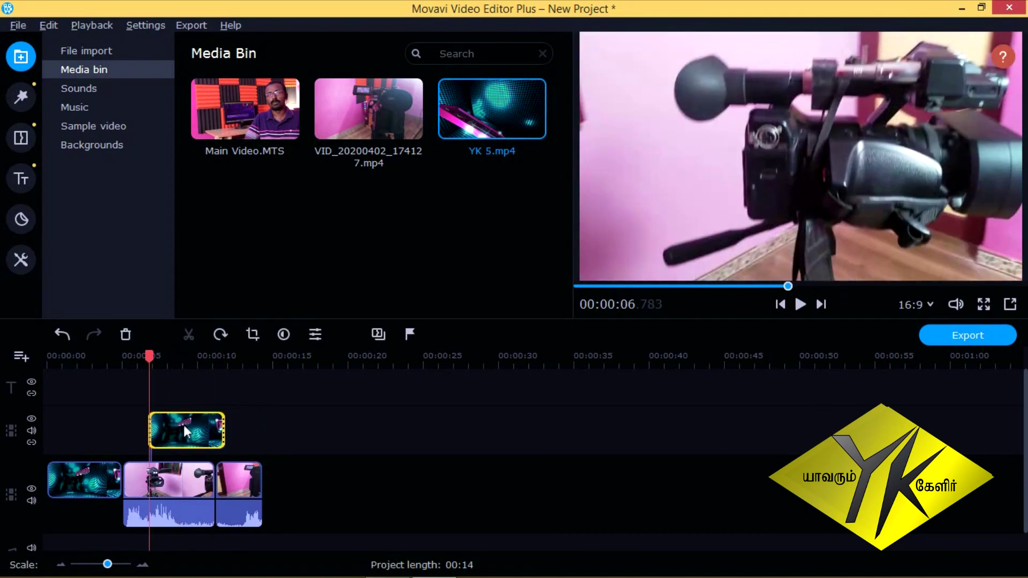
{"action": "left_click_drag", "start_coordinate": [178, 420], "coordinate": [159, 427]}
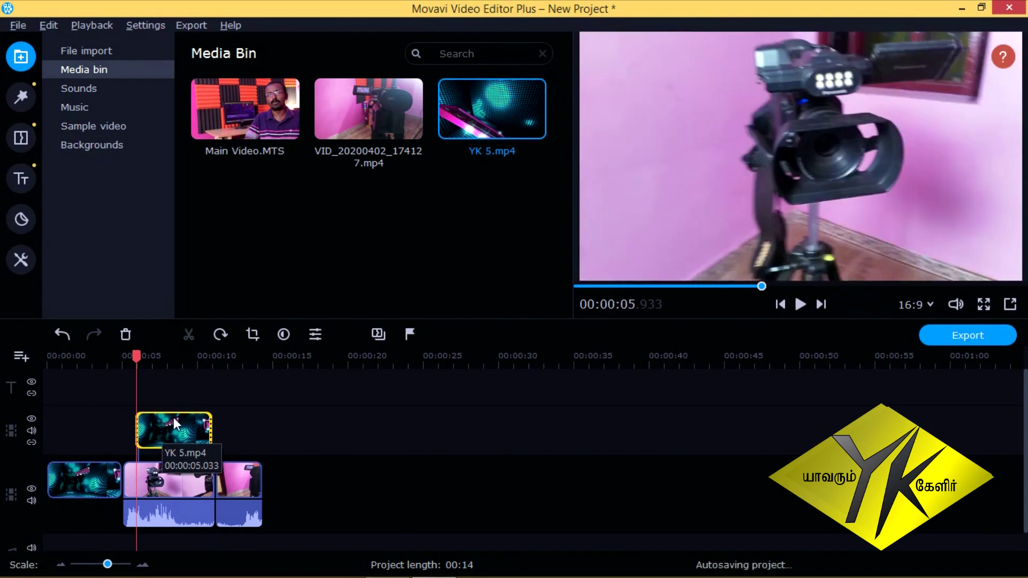
Play the timeline from just before the YK 5 overlay clip to preview how it covers the main track
{"action": "double_click", "coordinate": [172, 419]}
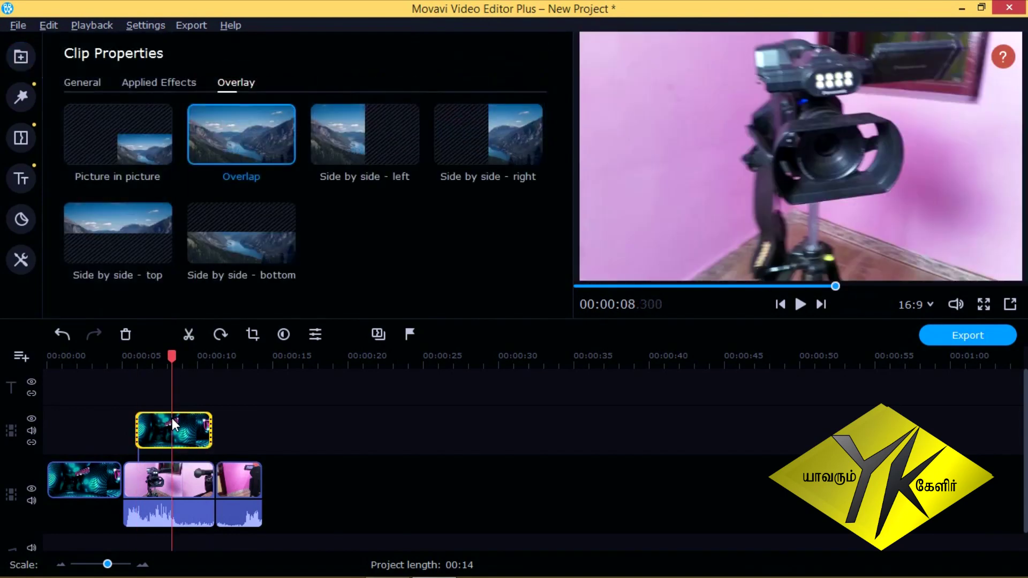
{"action": "left_click", "coordinate": [115, 382]}
{"action": "left_click", "coordinate": [142, 356]}
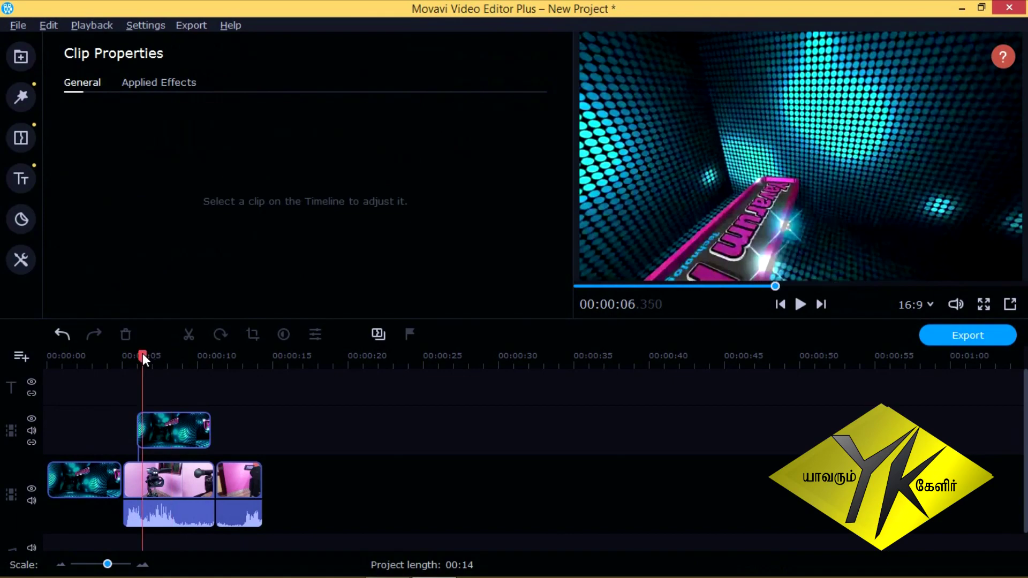
{"action": "left_click", "coordinate": [128, 356]}
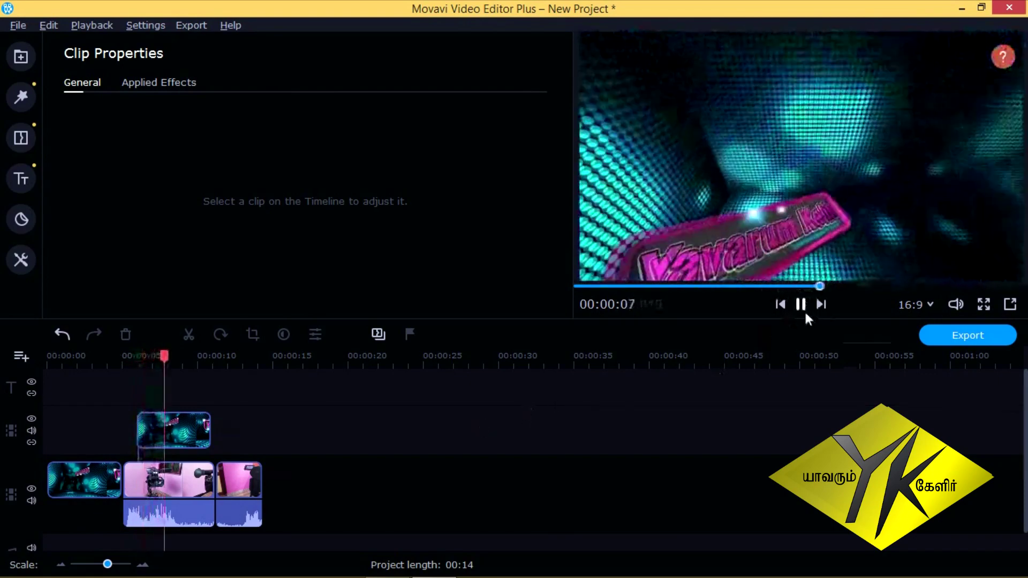
{"action": "left_click", "coordinate": [800, 304]}
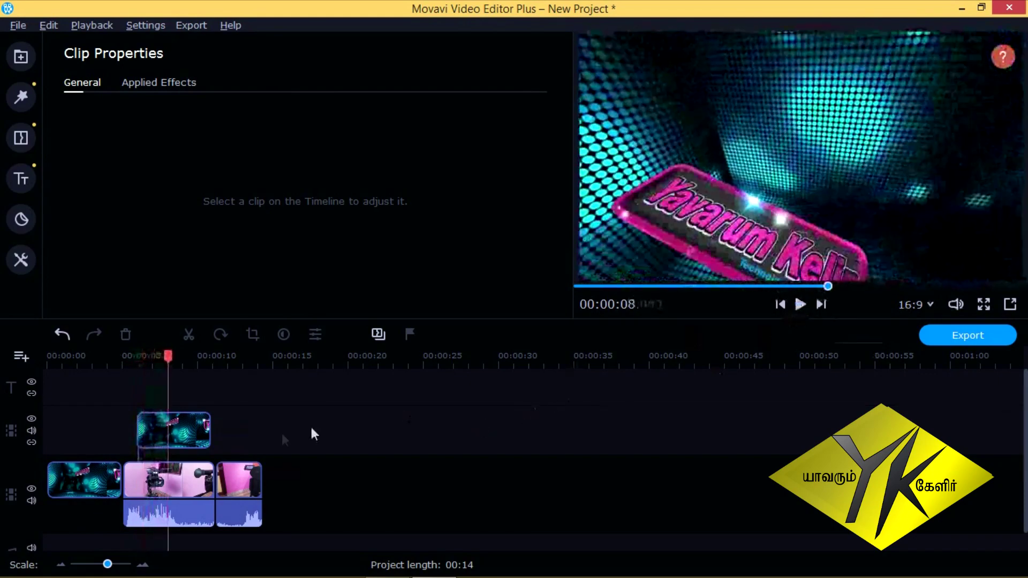
Try the Side by side left, right, top and bottom overlay layouts on the YK 5 overlay clip at 00:00:08.000
{"action": "left_click", "coordinate": [180, 417]}
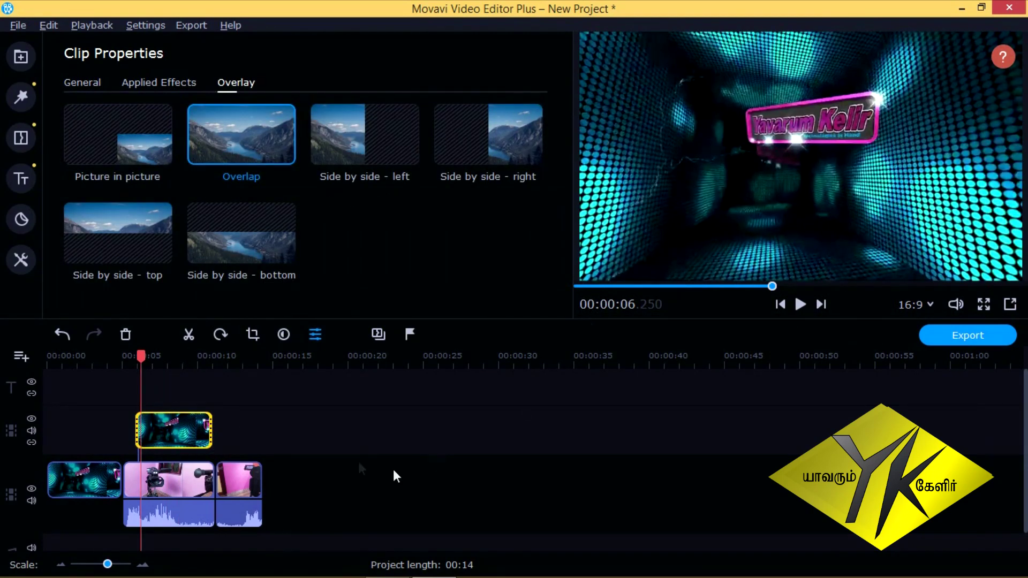
{"action": "left_click", "coordinate": [167, 424]}
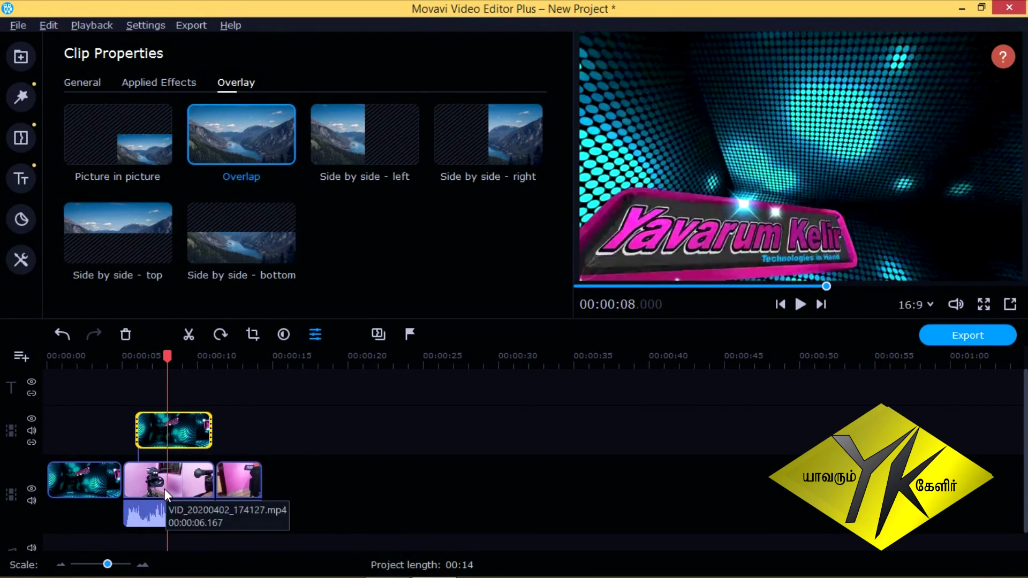
{"action": "left_click", "coordinate": [375, 145]}
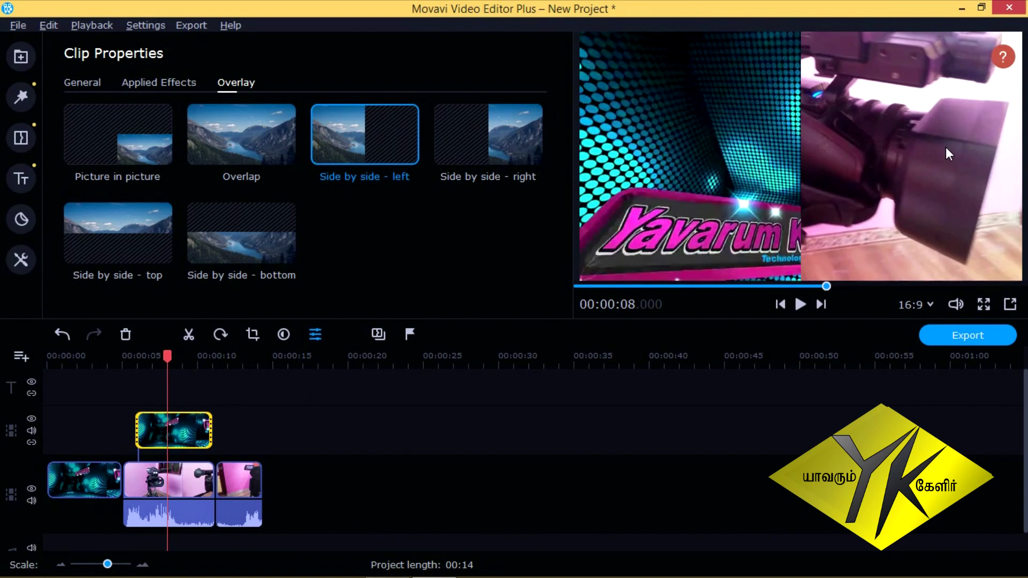
{"action": "left_click", "coordinate": [506, 149]}
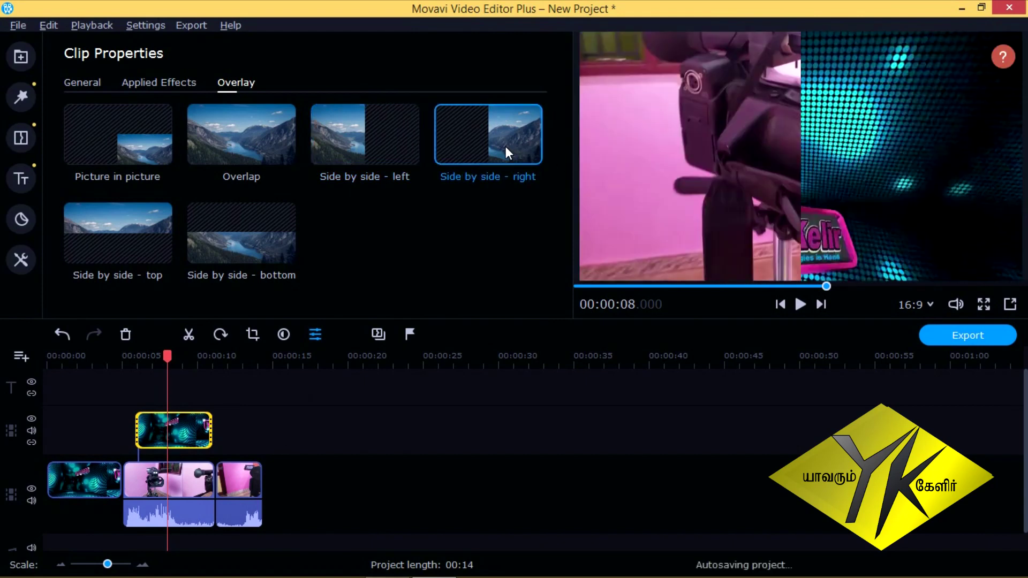
{"action": "left_click", "coordinate": [119, 258]}
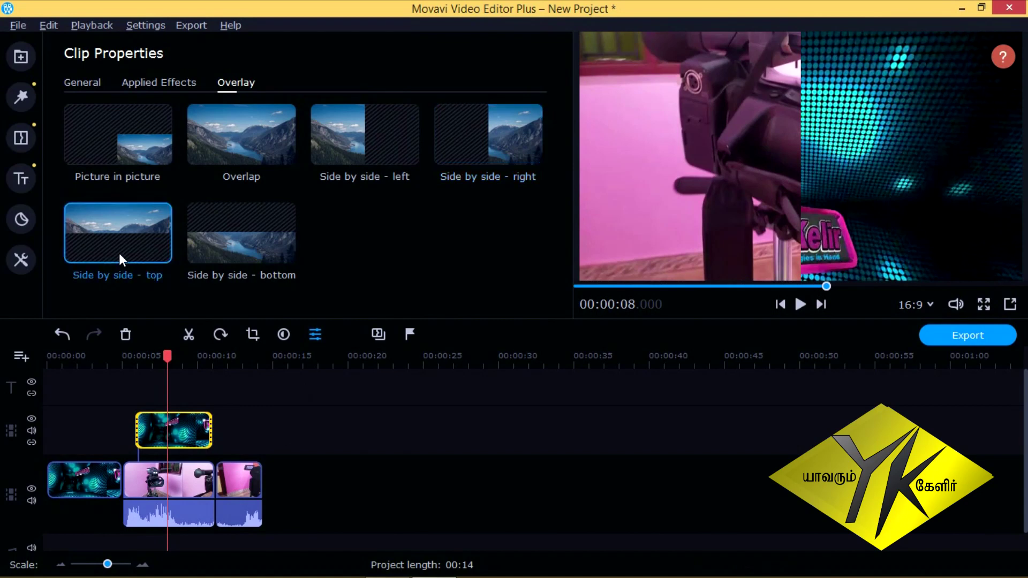
{"action": "left_click", "coordinate": [237, 246]}
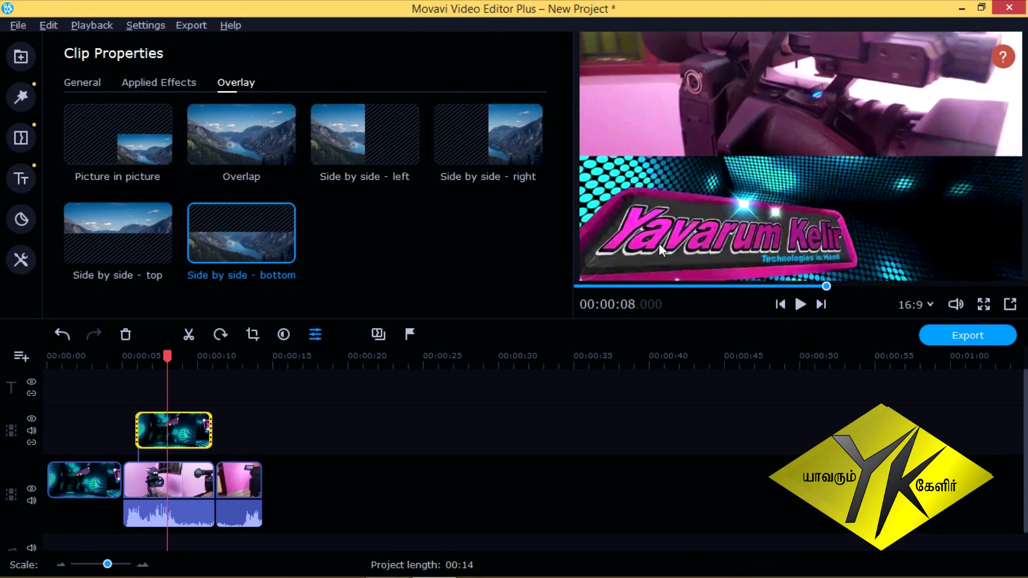
Set the YK 5 overlay to Picture in picture, scale it down into the frame's upper-right corner and play the result
{"action": "left_click", "coordinate": [134, 134]}
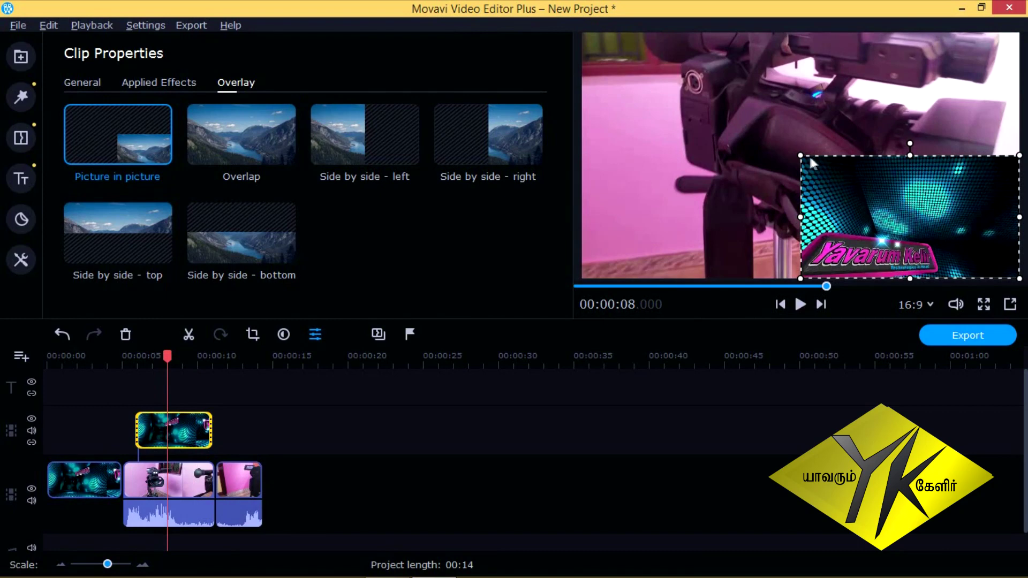
{"action": "left_click_drag", "start_coordinate": [801, 156], "coordinate": [1001, 47]}
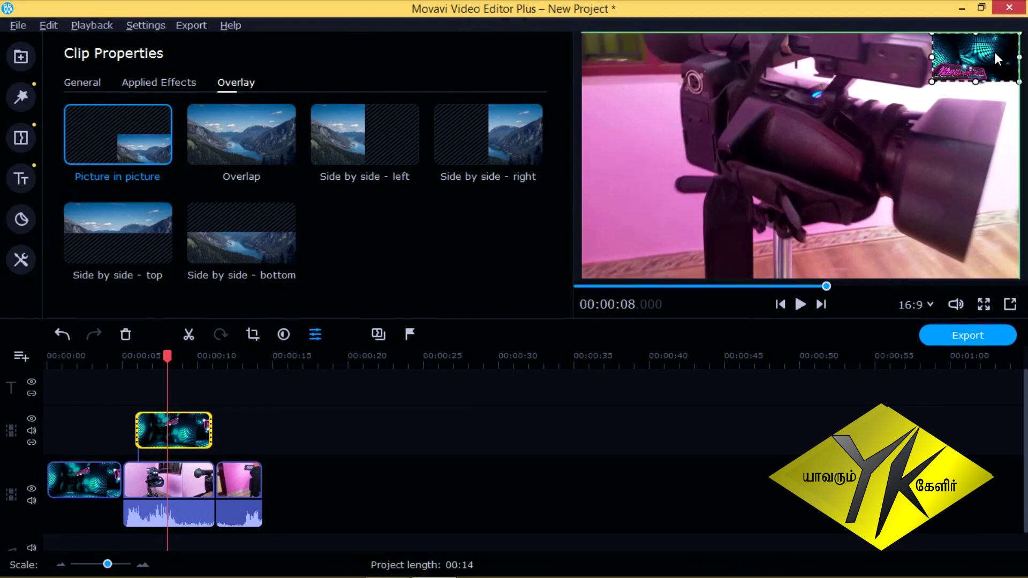
{"action": "left_click_drag", "start_coordinate": [930, 72], "coordinate": [902, 105]}
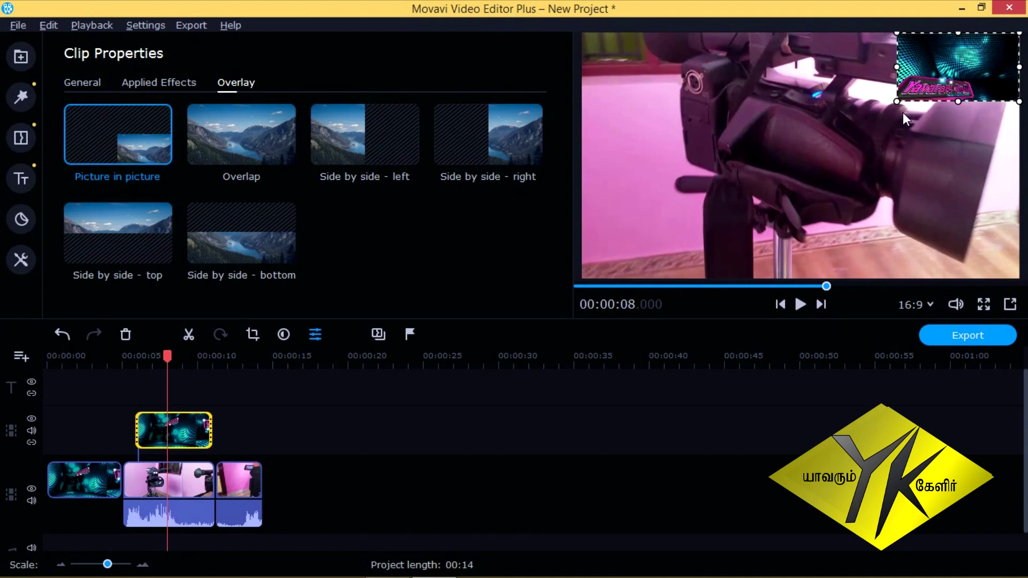
{"action": "left_click", "coordinate": [134, 356]}
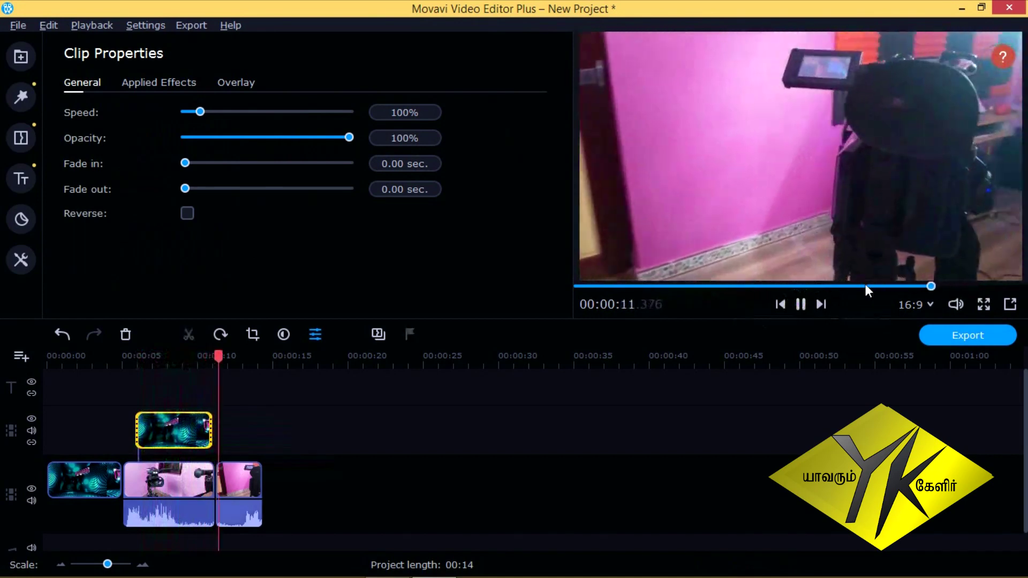
{"action": "left_click", "coordinate": [802, 304]}
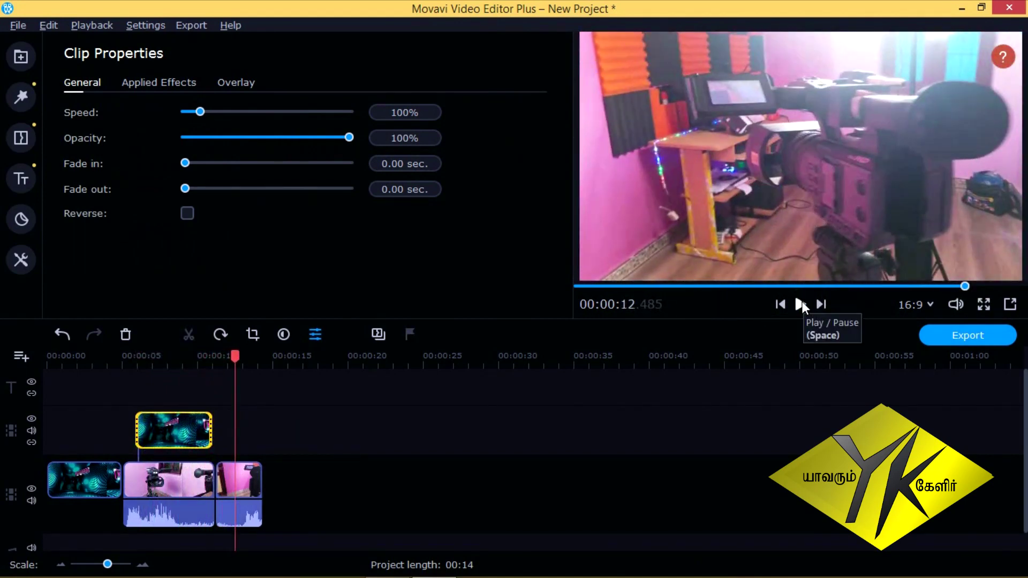